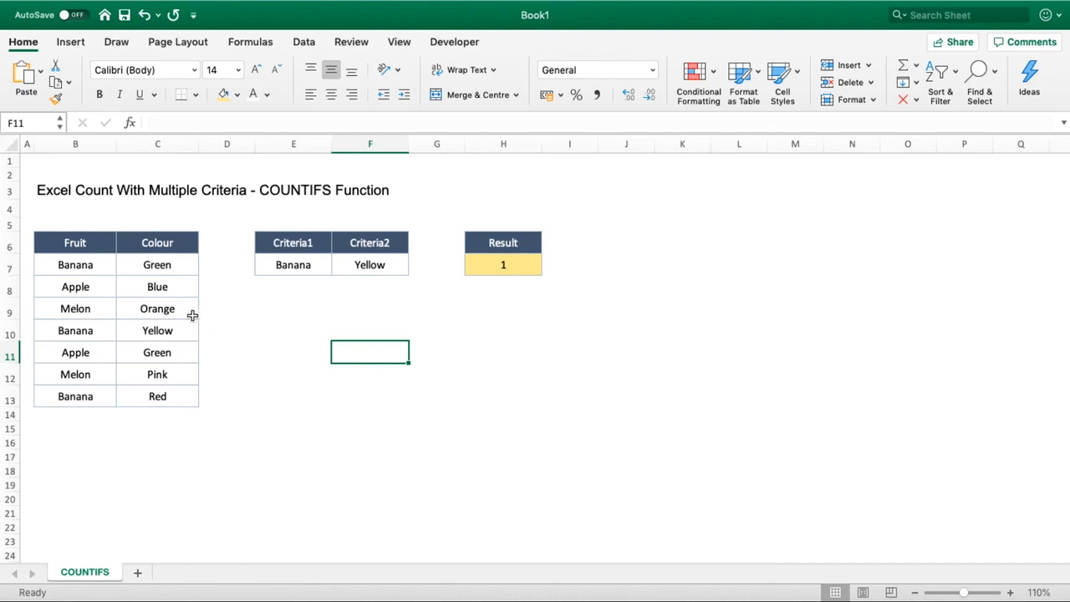
Clear the result in H7 and the two criteria values in E7:F7
{"action": "left_click_drag", "start_coordinate": [88, 241], "coordinate": [156, 396]}
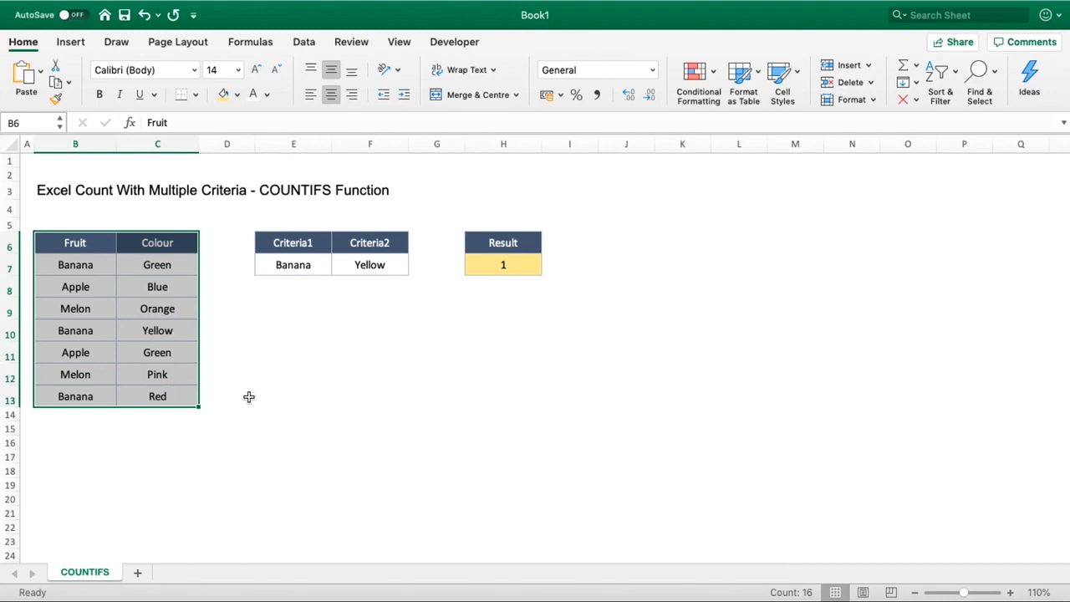
{"action": "left_click", "coordinate": [536, 266]}
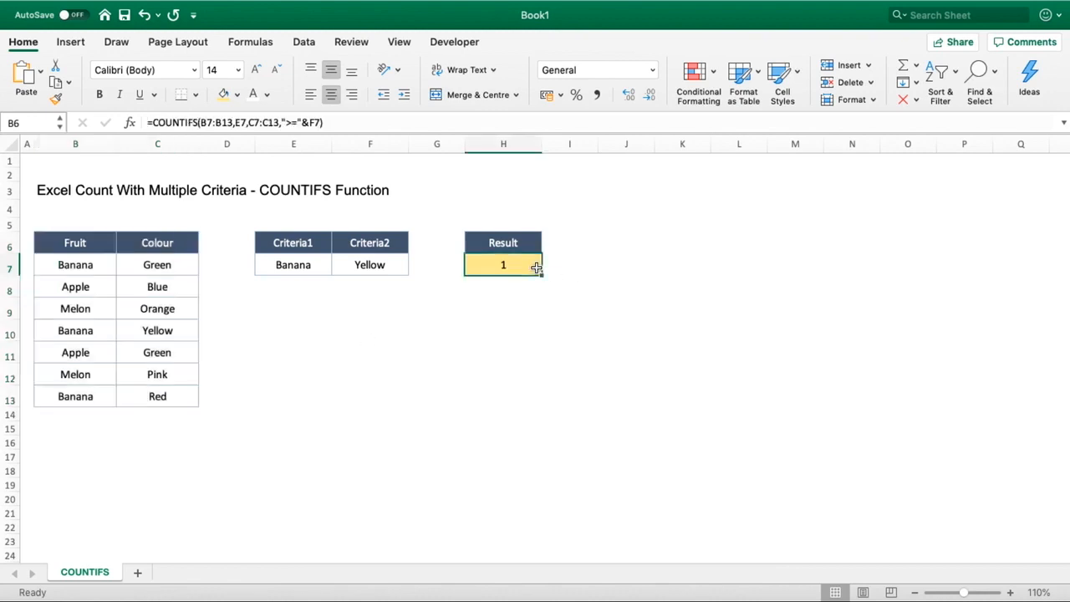
{"action": "key", "text": "BackSpace"}
{"action": "key", "text": "Return"}
{"action": "left_click_drag", "start_coordinate": [307, 266], "coordinate": [370, 265]}
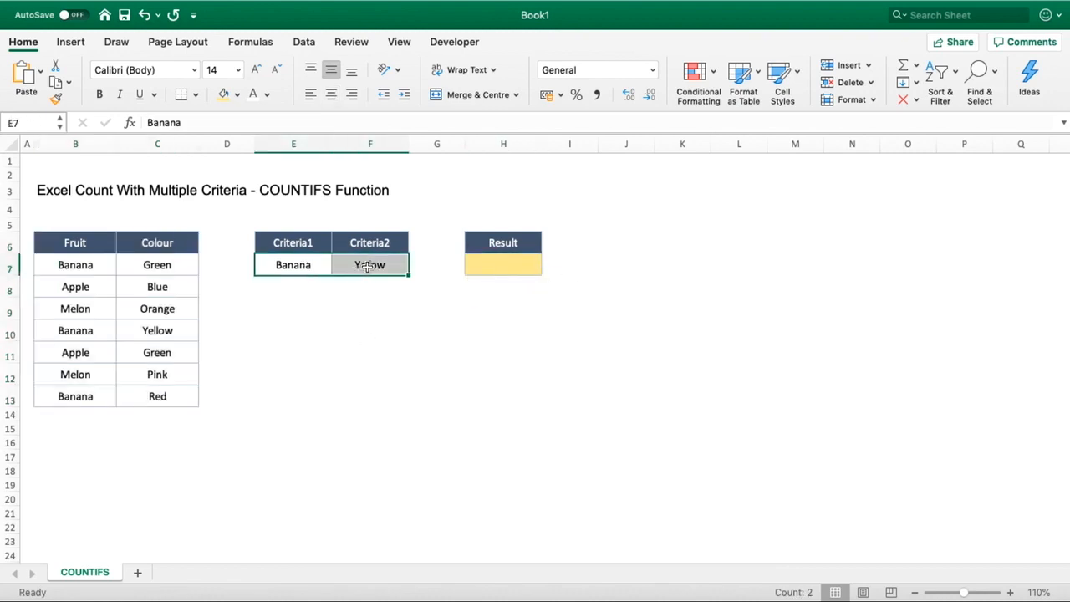
{"action": "key", "text": "Delete"}
{"action": "left_click", "coordinate": [380, 306]}
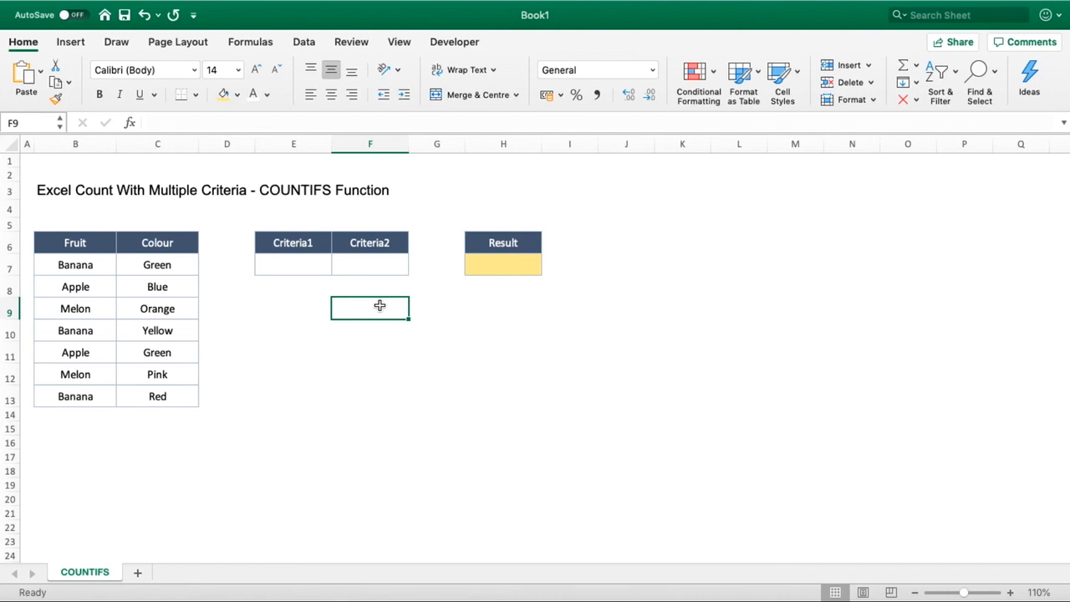
{"action": "left_click", "coordinate": [522, 265]}
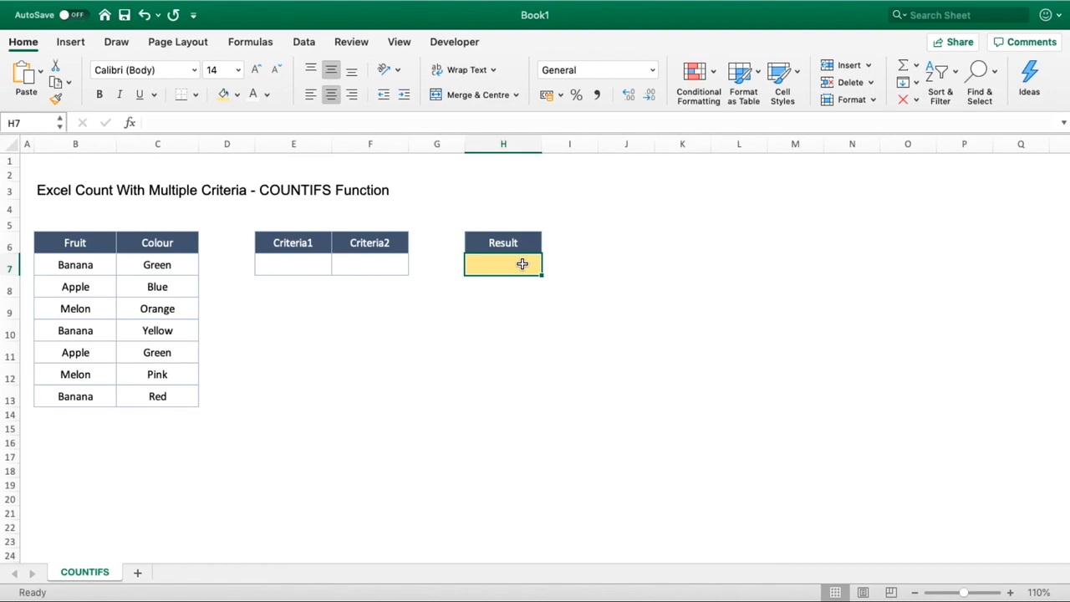
{"action": "left_click_drag", "start_coordinate": [310, 240], "coordinate": [363, 243]}
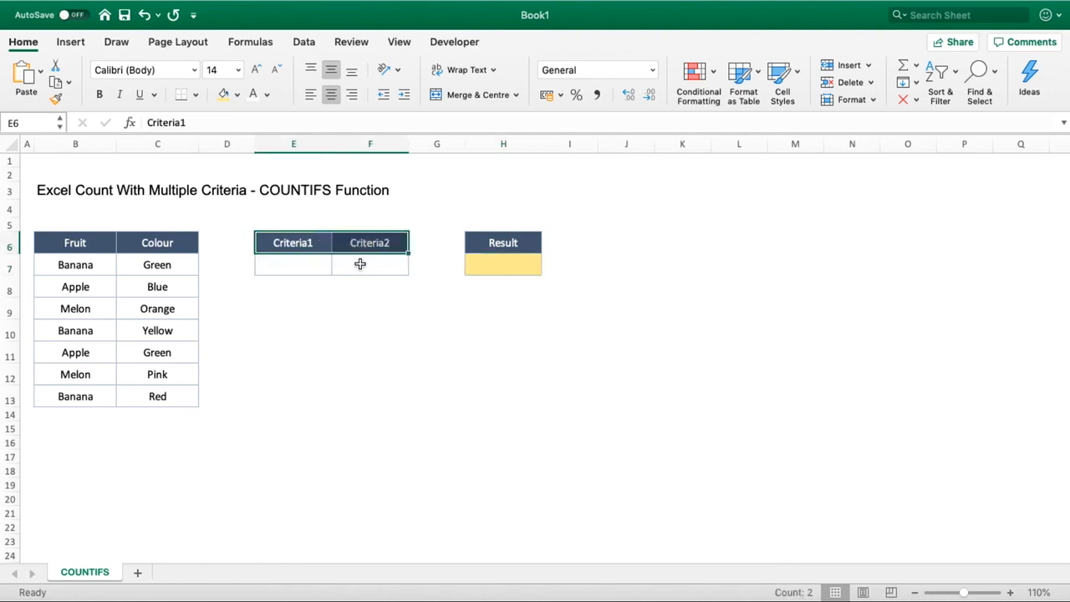
{"action": "left_click", "coordinate": [360, 264]}
{"action": "left_click", "coordinate": [271, 264]}
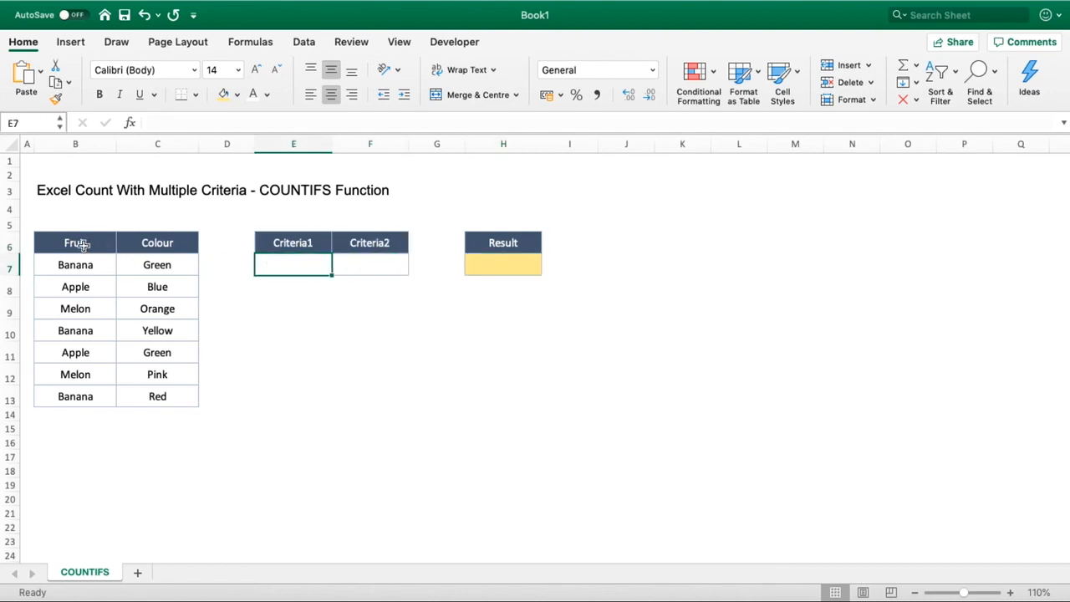
{"action": "left_click_drag", "start_coordinate": [84, 244], "coordinate": [139, 396]}
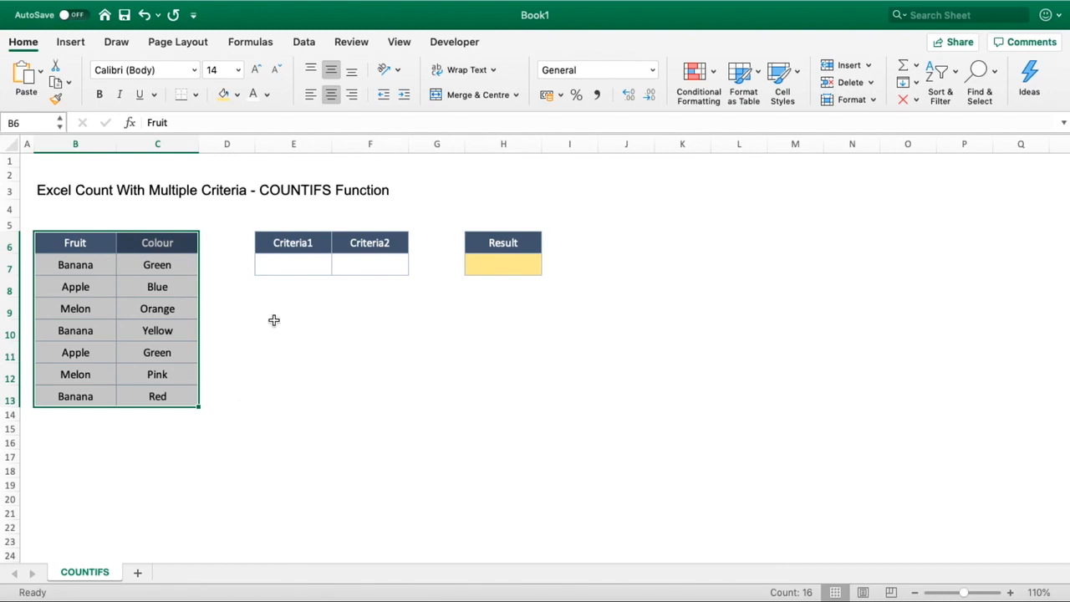
Enter Banana as Criteria1 in E7 and Yellow as Criteria2 in F7
{"action": "left_click", "coordinate": [290, 264]}
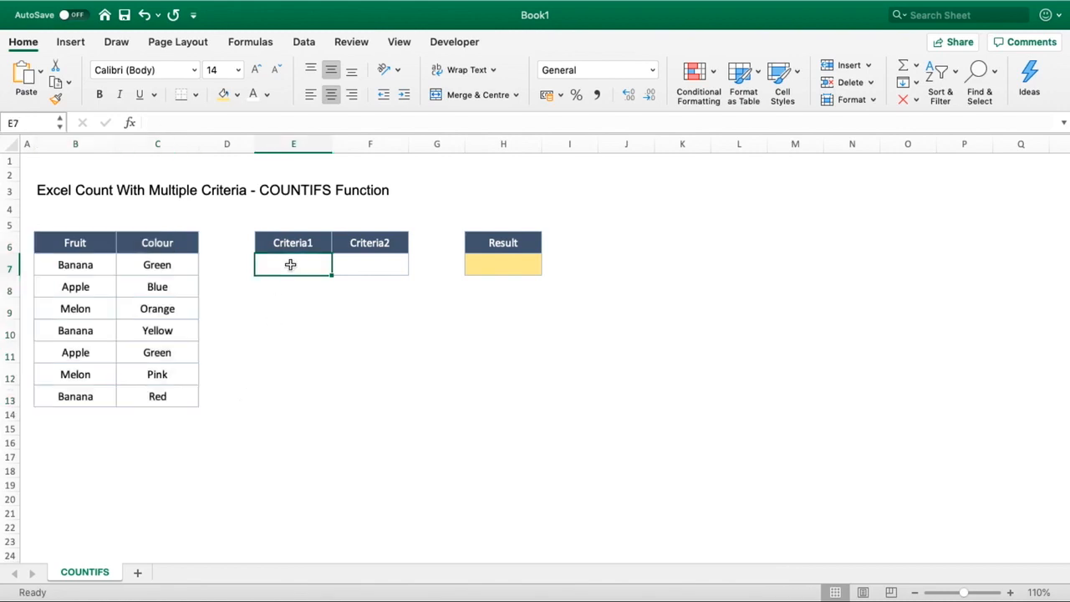
{"action": "type", "text": "Ban"}
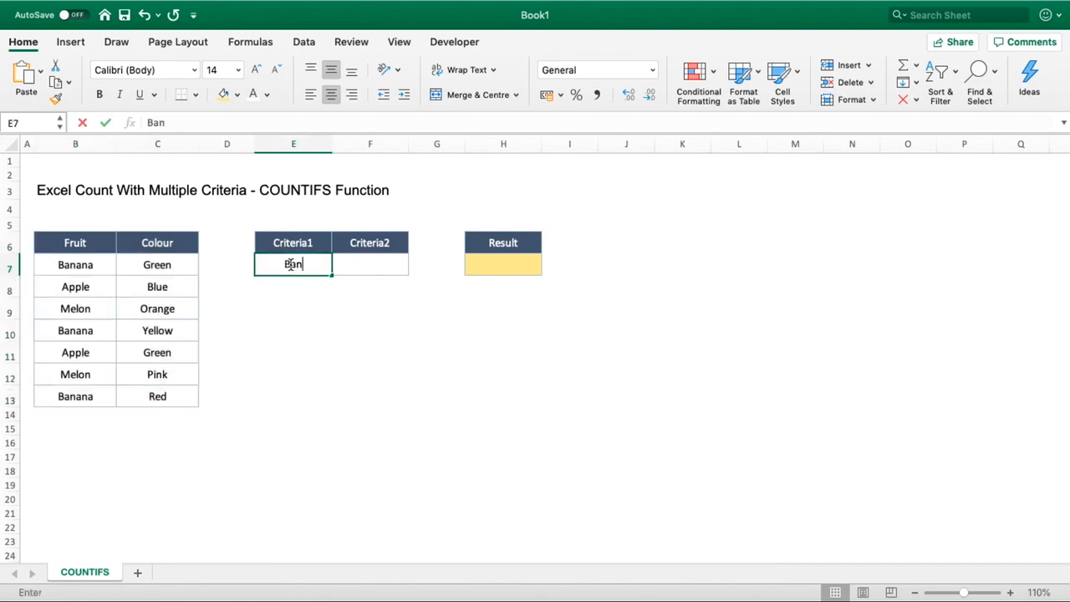
{"action": "type", "text": "ana"}
{"action": "key", "text": "Tab"}
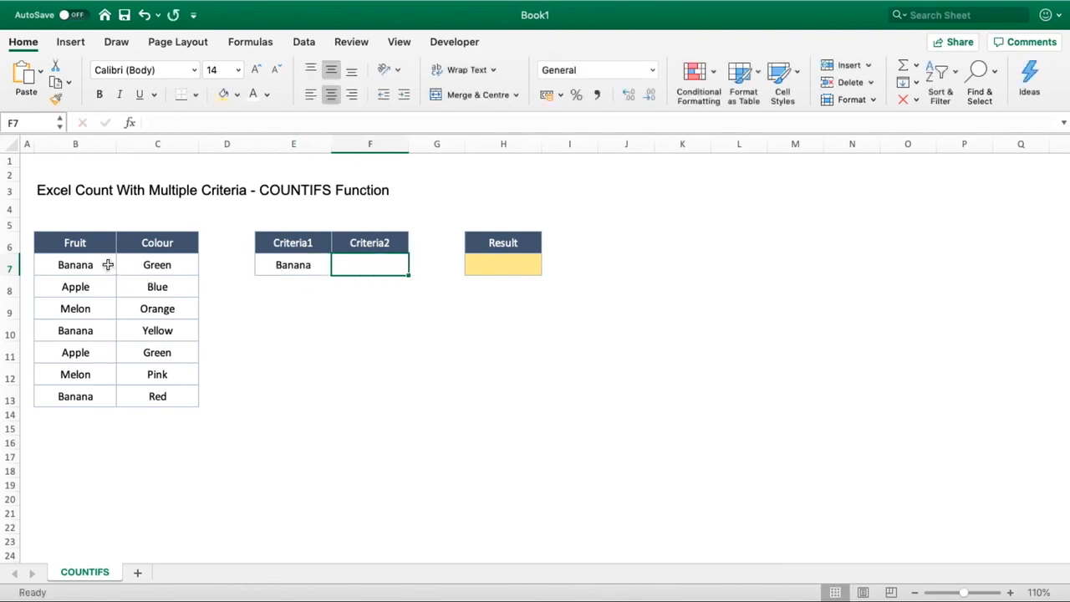
{"action": "left_click_drag", "start_coordinate": [107, 265], "coordinate": [88, 390]}
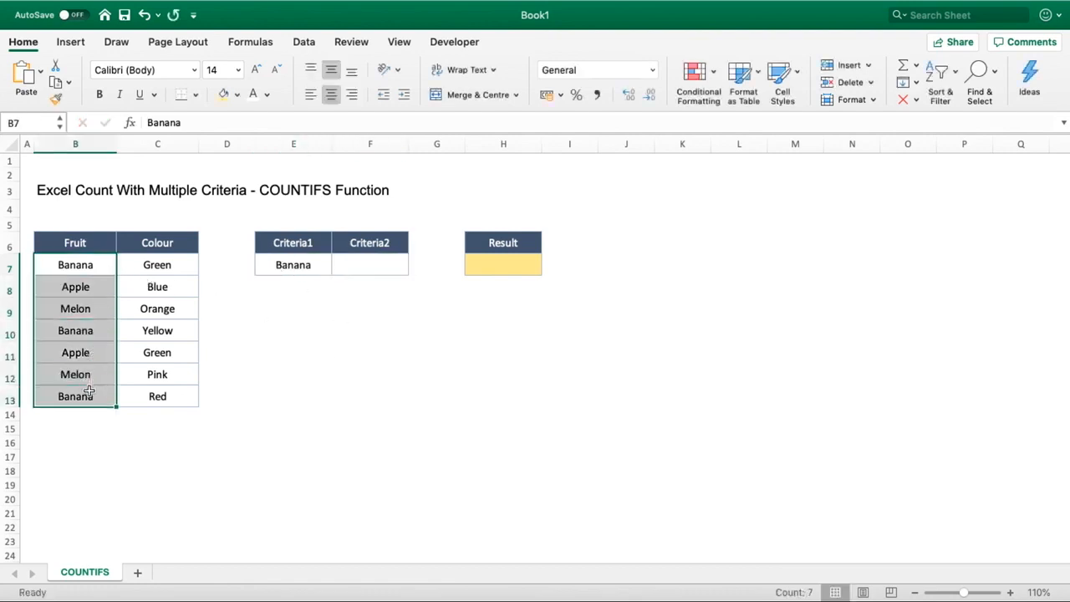
{"action": "left_click", "coordinate": [369, 261]}
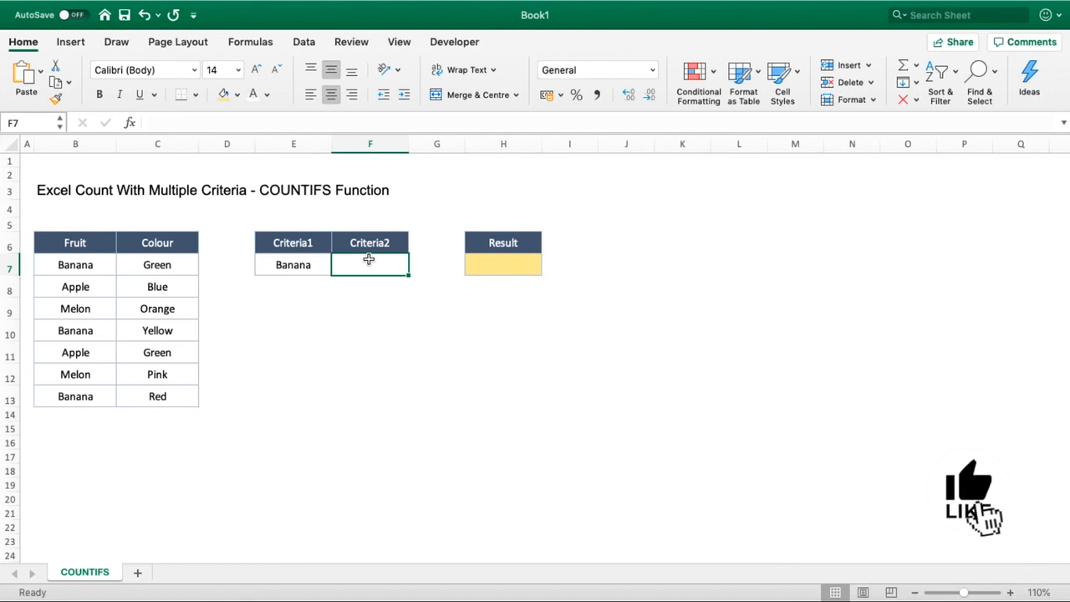
{"action": "type", "text": "Yello"}
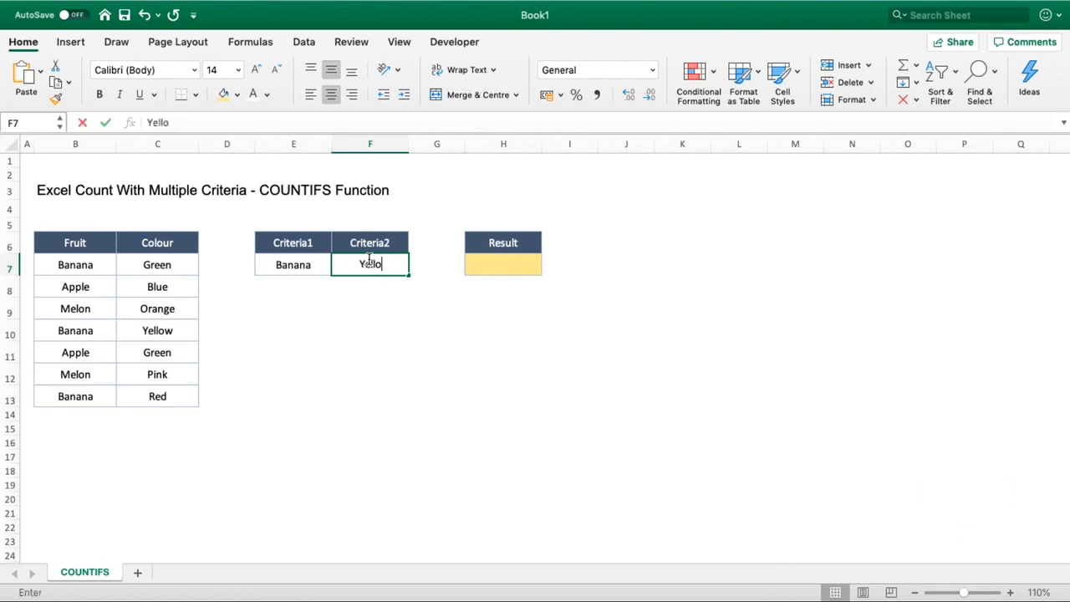
{"action": "type", "text": "w"}
{"action": "key", "text": "Return"}
{"action": "left_click", "coordinate": [372, 267]}
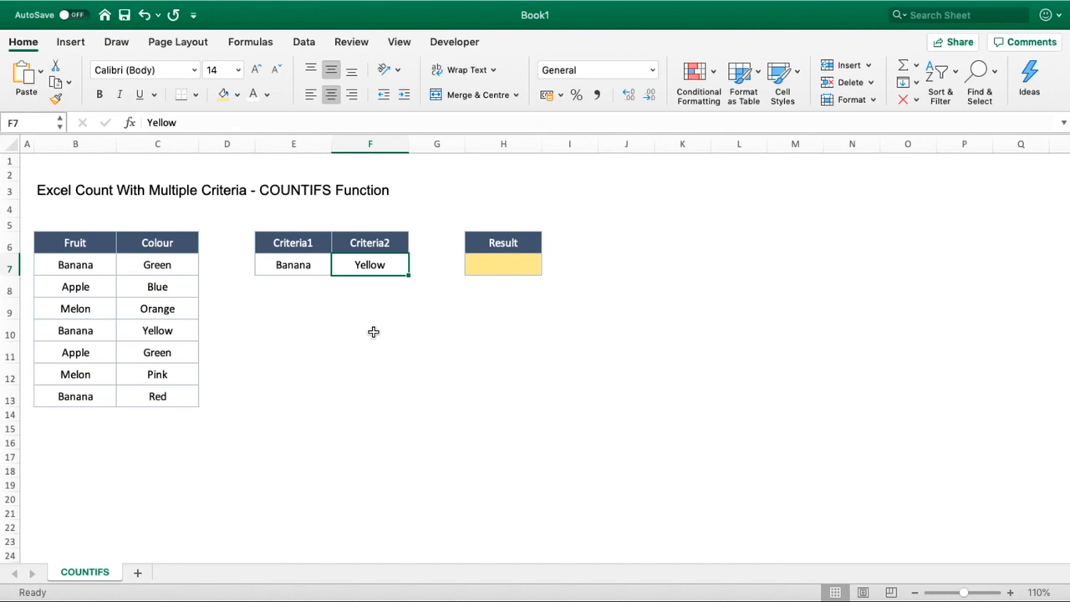
{"action": "left_click", "coordinate": [297, 268]}
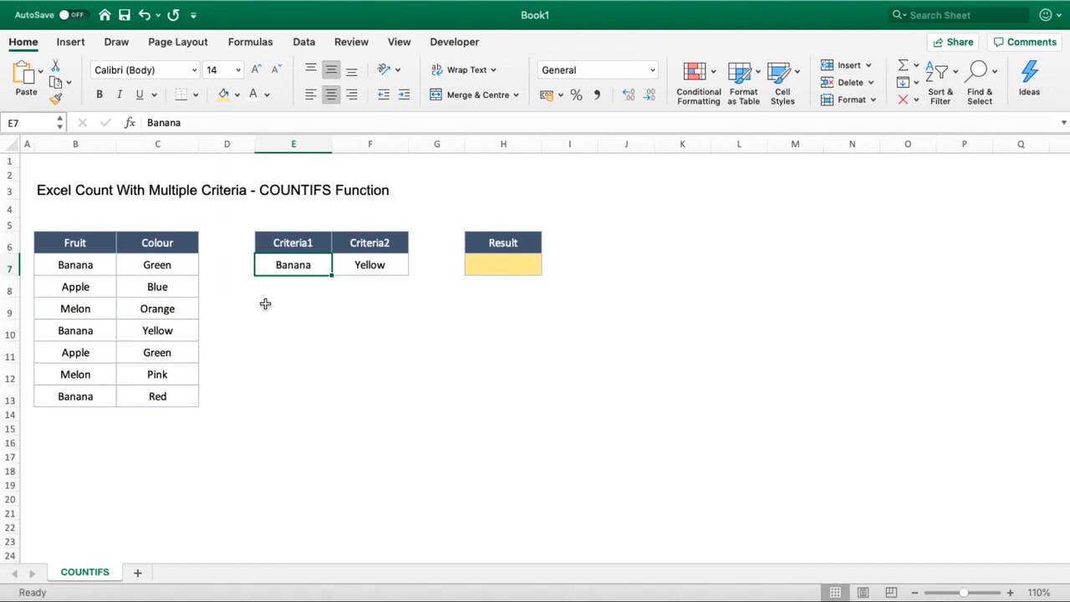
{"action": "left_click_drag", "start_coordinate": [89, 266], "coordinate": [85, 392]}
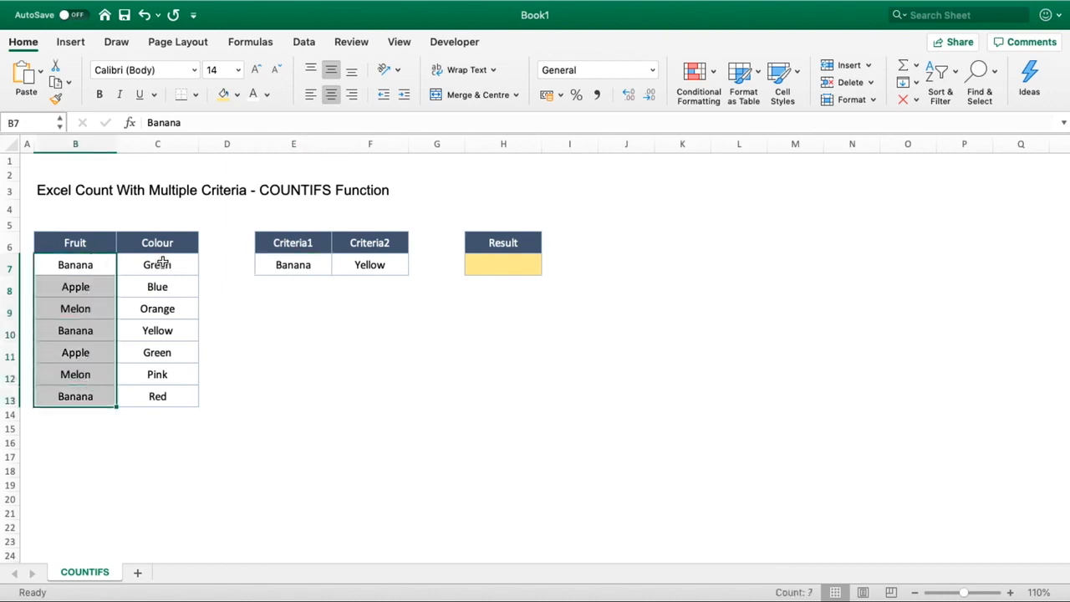
{"action": "left_click_drag", "start_coordinate": [161, 265], "coordinate": [156, 394]}
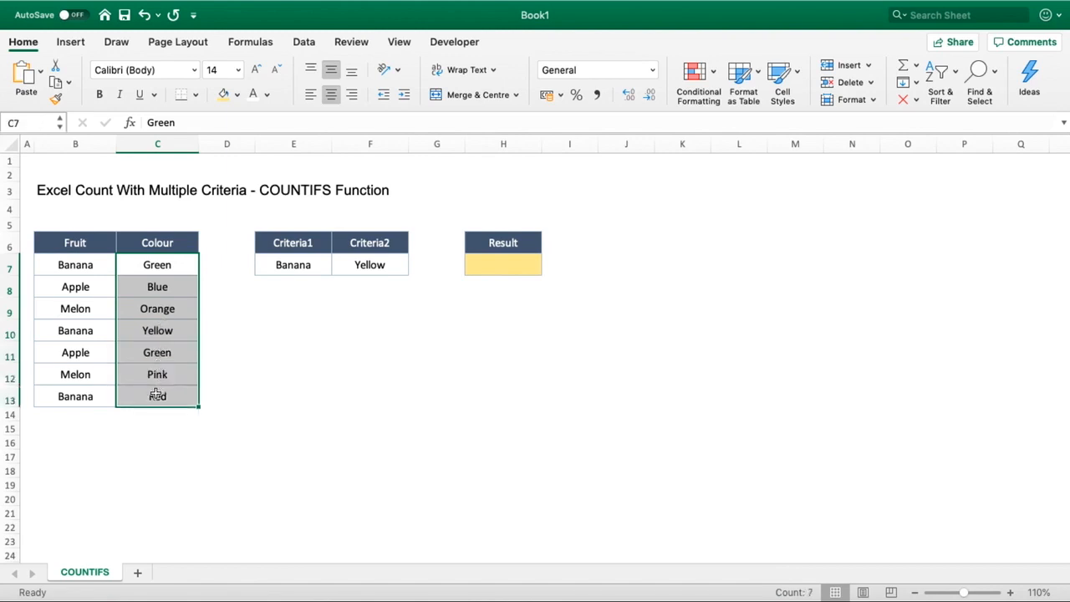
{"action": "left_click_drag", "start_coordinate": [106, 266], "coordinate": [143, 396]}
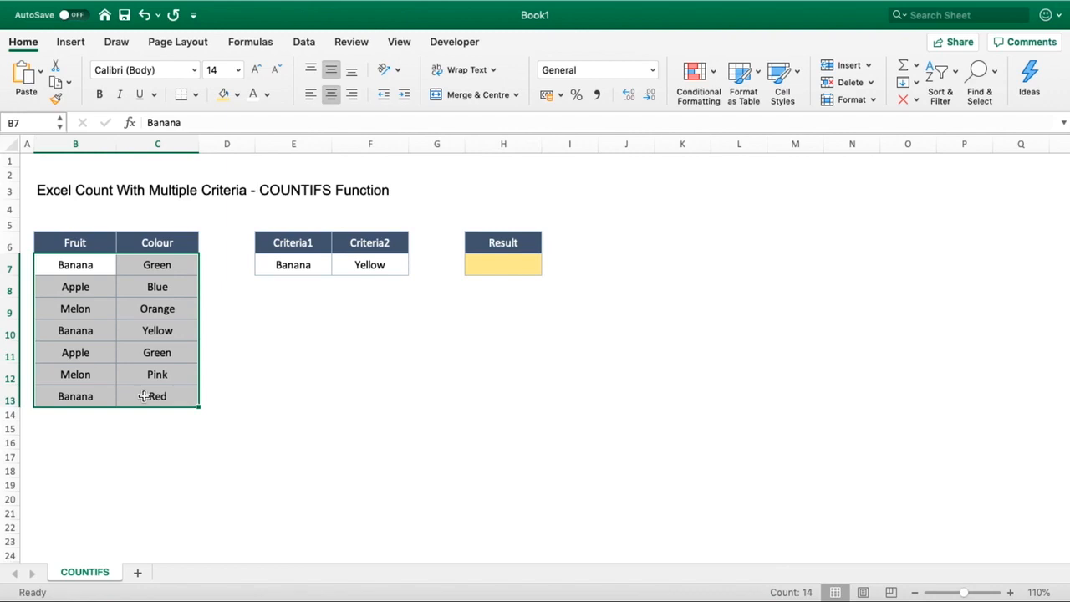
{"action": "left_click", "coordinate": [320, 411]}
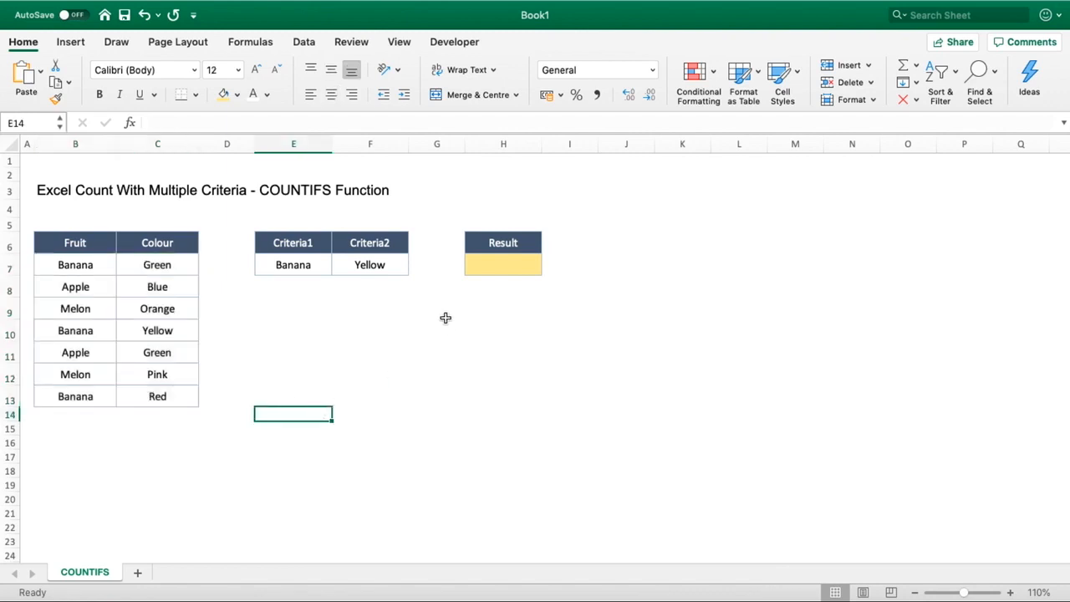
Start a COUNTIFS formula in the Result cell H7 with the fruit entries B7:B13 as the first criteria range
{"action": "left_click", "coordinate": [483, 264]}
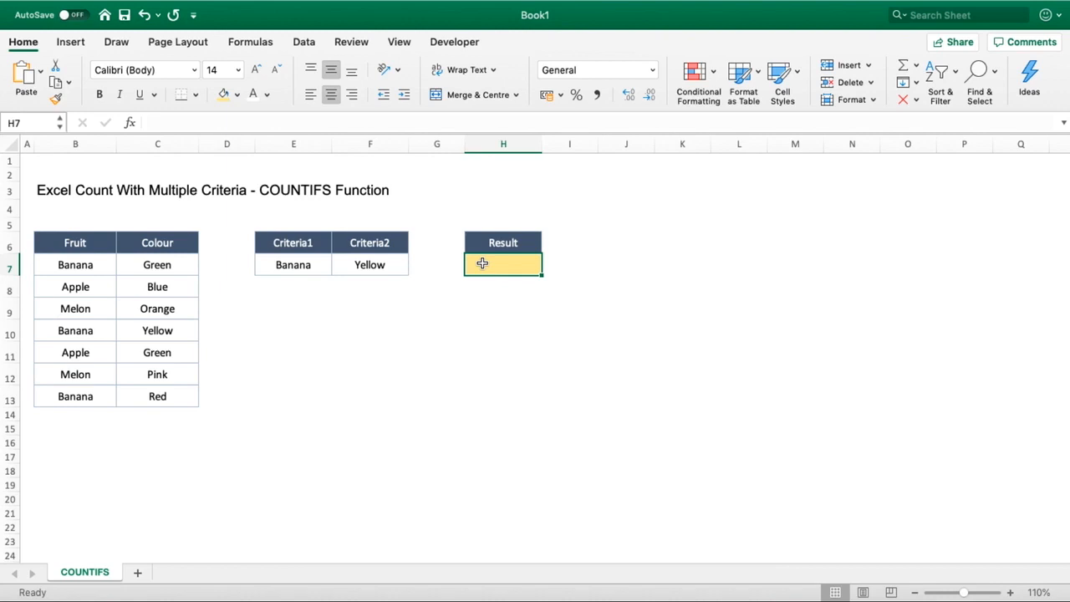
{"action": "type", "text": "=COU"}
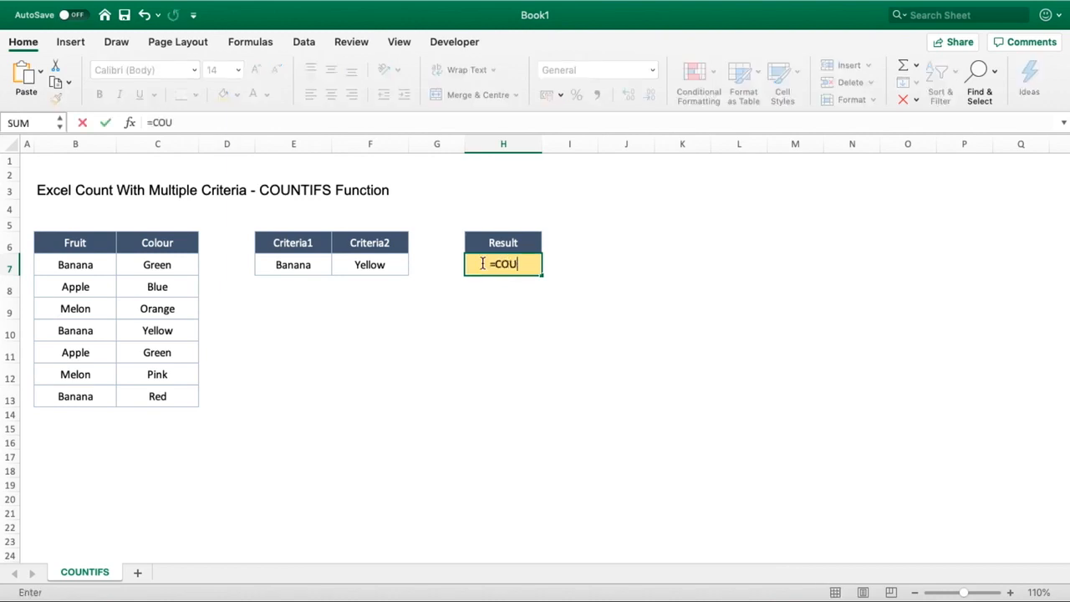
{"action": "type", "text": "NTIFS("}
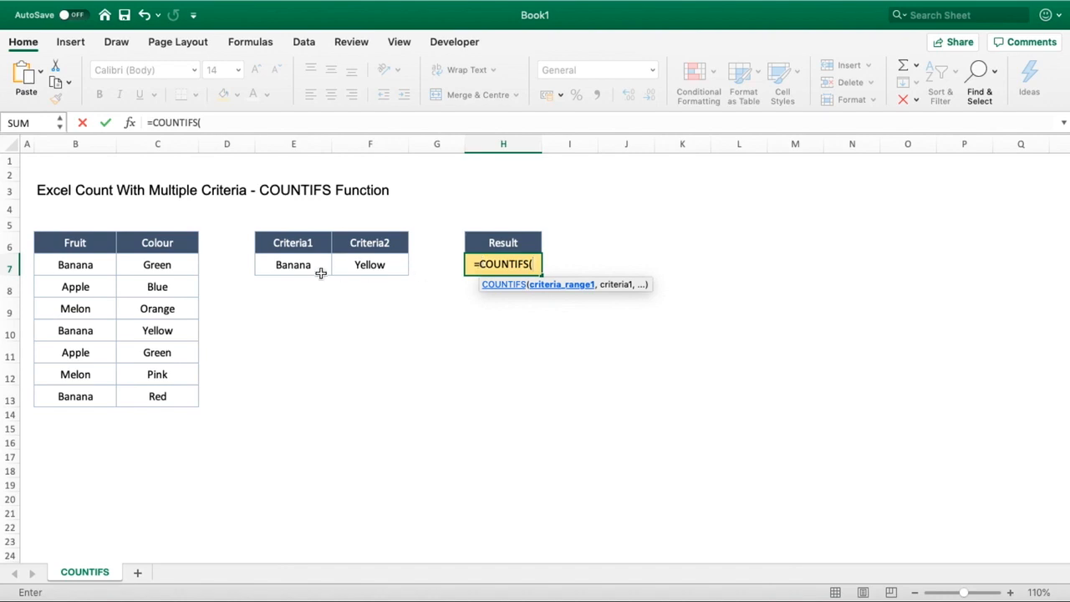
{"action": "left_click_drag", "start_coordinate": [102, 265], "coordinate": [89, 386]}
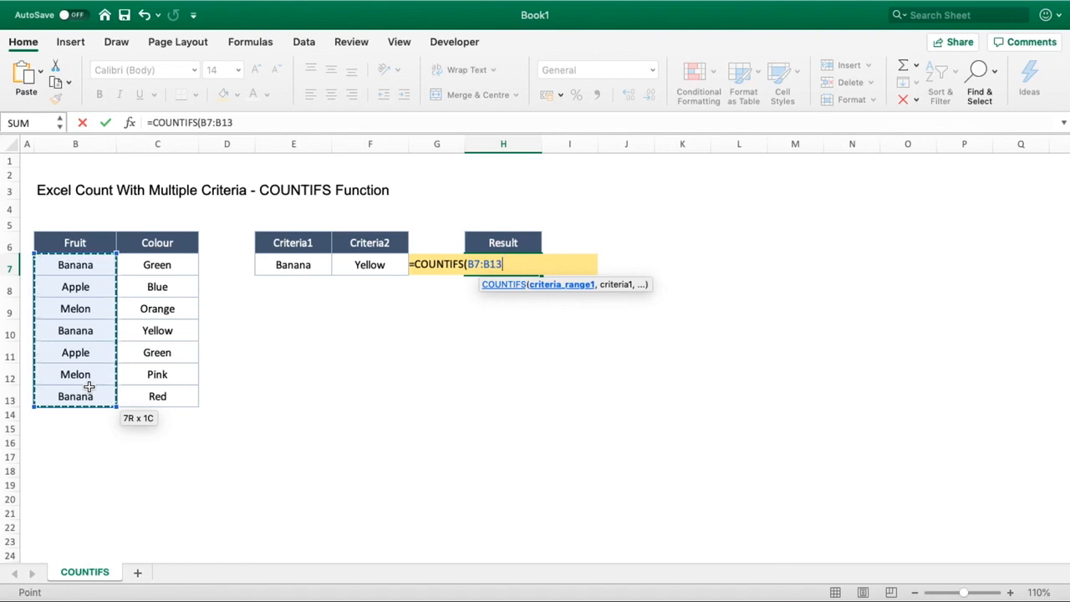
{"action": "type", "text": ","}
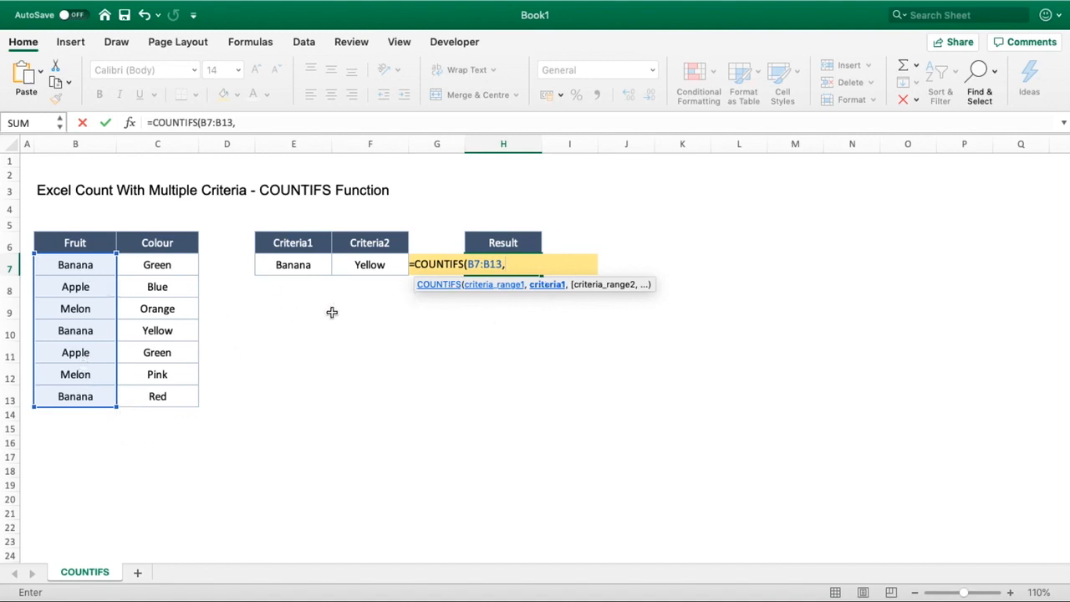
Try the quoted text "Banana" as the first criterion in place of the E7 reference, and remove it again
{"action": "left_click", "coordinate": [309, 263]}
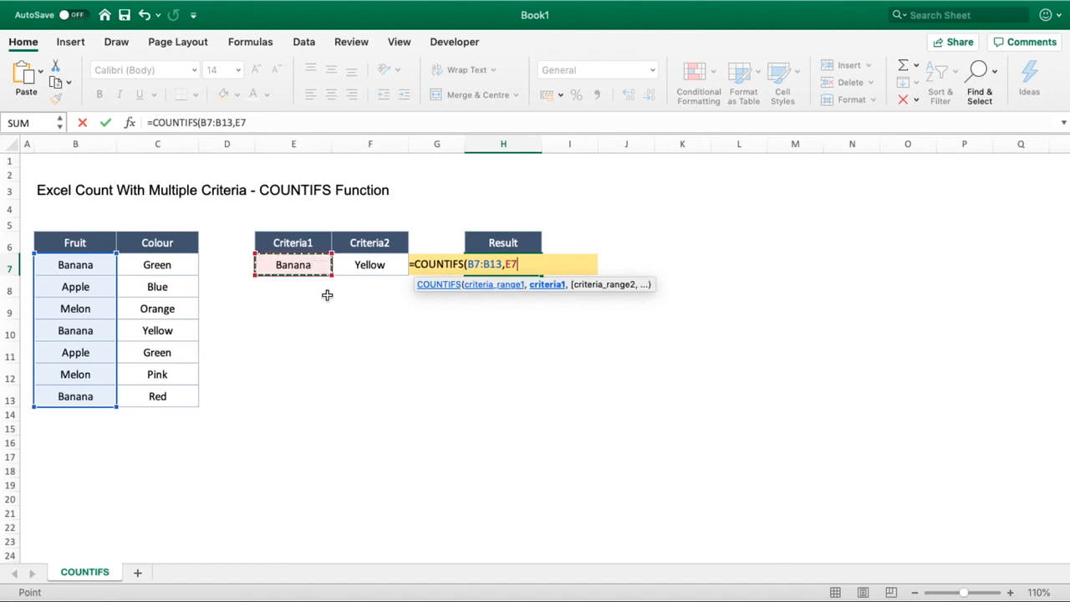
{"action": "key", "text": "BackSpace"}
{"action": "key", "text": "BackSpace"}
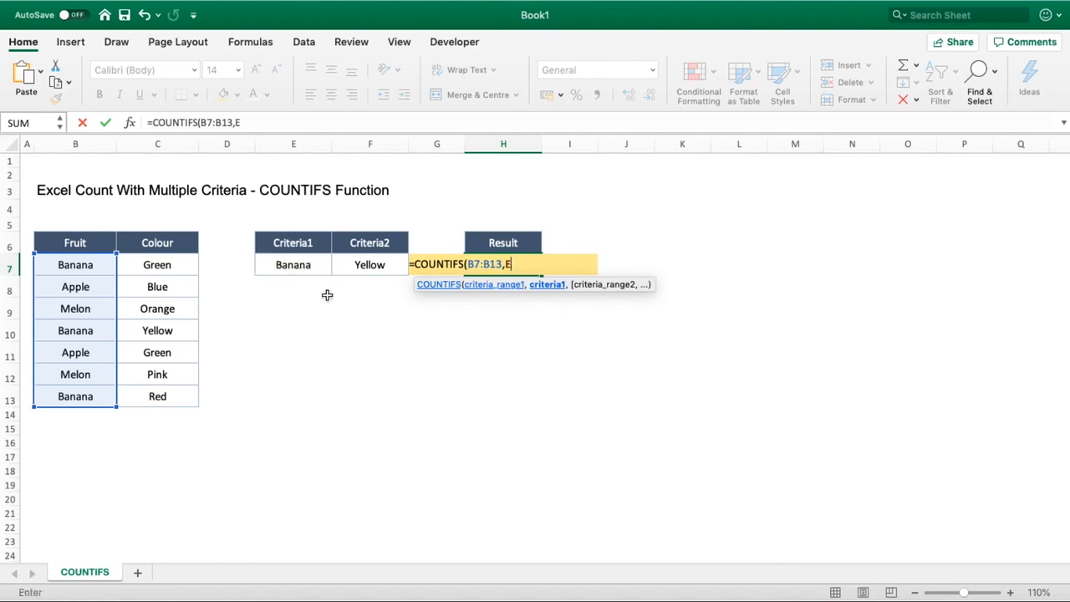
{"action": "type", "text": "B"}
{"action": "key", "text": "BackSpace"}
{"action": "type", "text": "\"BA"}
{"action": "key", "text": "BackSpace"}
{"action": "type", "text": "anana\""}
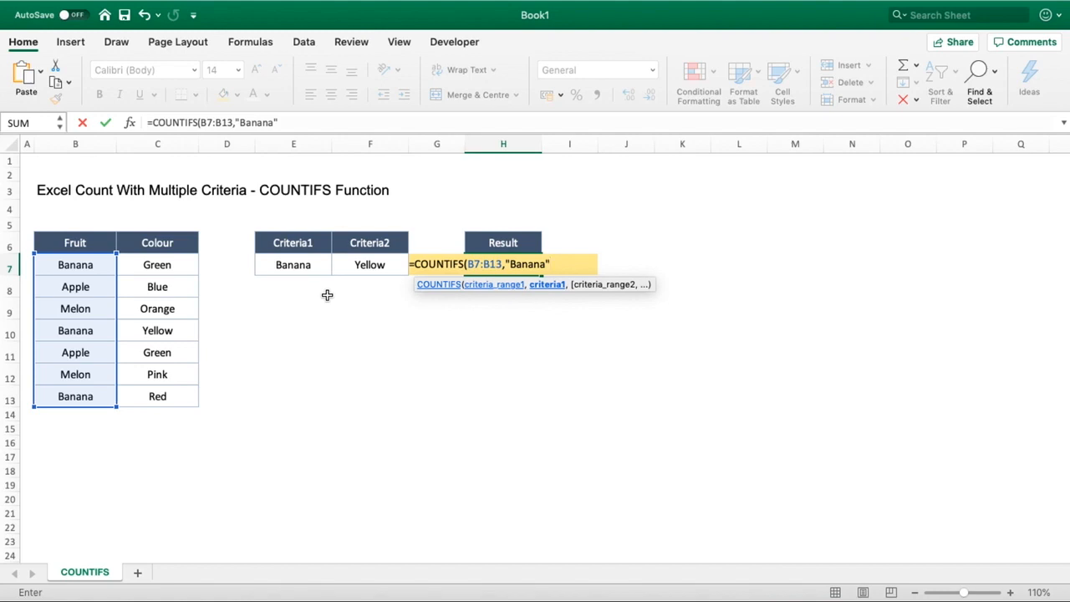
{"action": "key", "text": "BackSpace"}
{"action": "key", "text": "BackSpace"}
{"action": "key", "text": "BackSpace"}
{"action": "key", "text": "BackSpace"}
{"action": "key", "text": "BackSpace"}
{"action": "key", "text": "BackSpace"}
{"action": "key", "text": "BackSpace"}
{"action": "key", "text": "BackSpace"}
Use E7 as the first criterion of the COUNTIFS formula and the colour entries C7:C13 as its second criteria range
{"action": "left_click", "coordinate": [306, 266]}
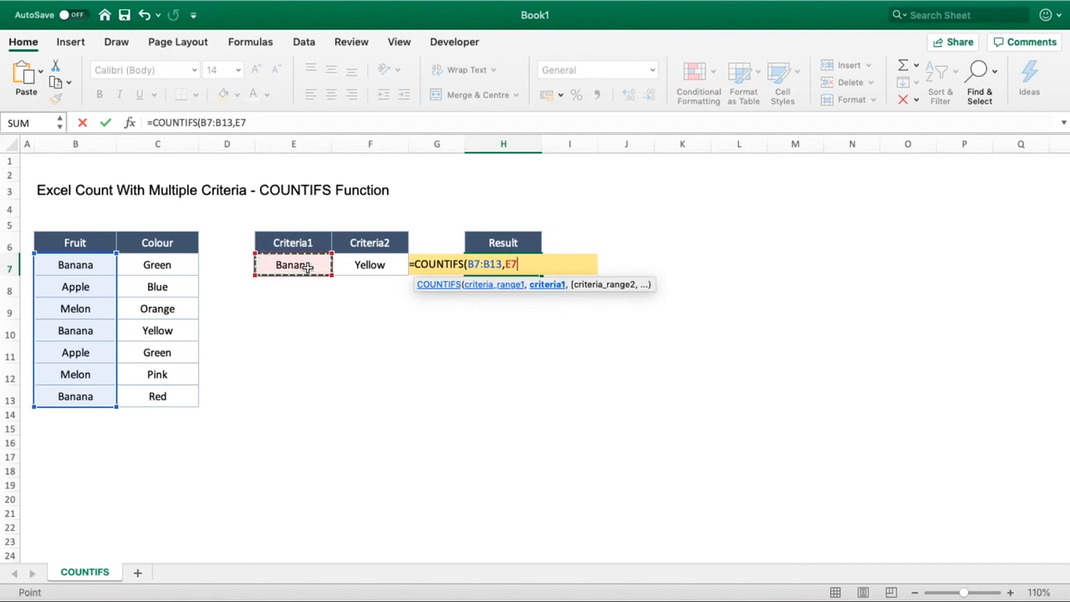
{"action": "type", "text": ","}
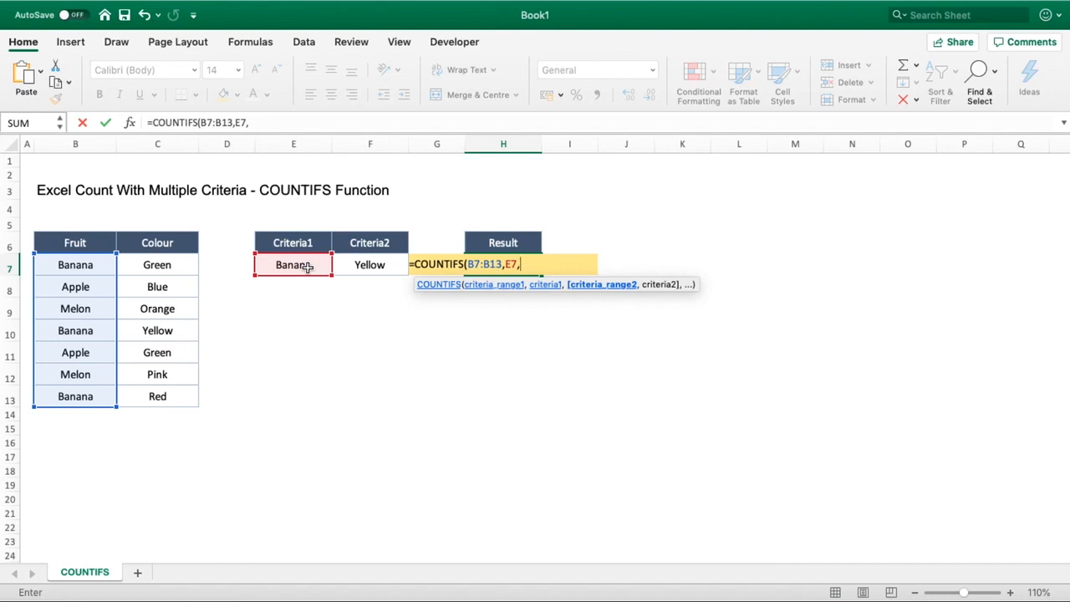
{"action": "left_click", "coordinate": [157, 266]}
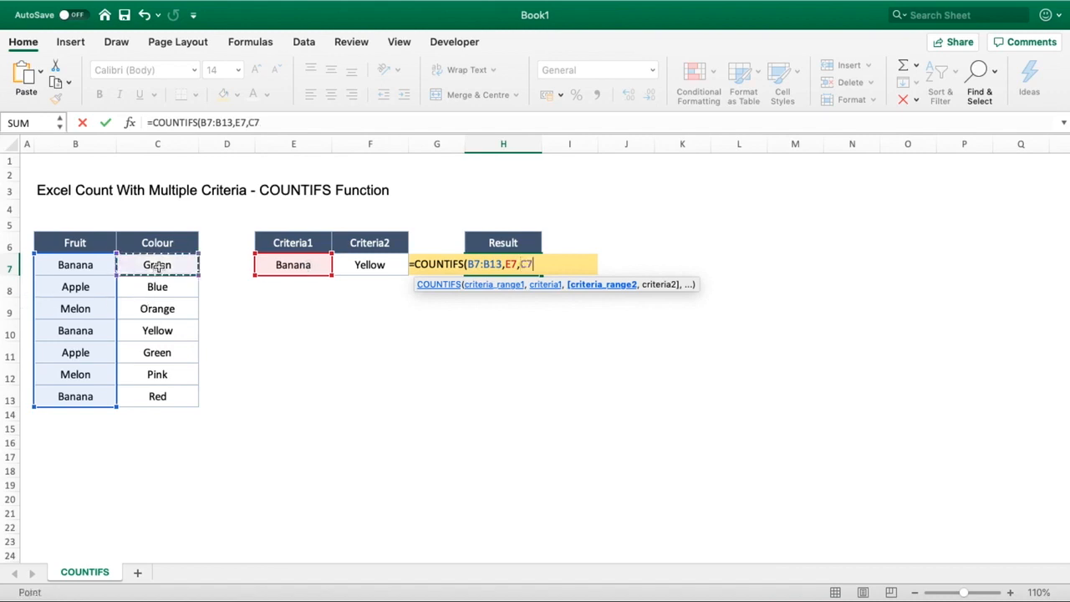
{"action": "left_click_drag", "start_coordinate": [157, 265], "coordinate": [149, 393]}
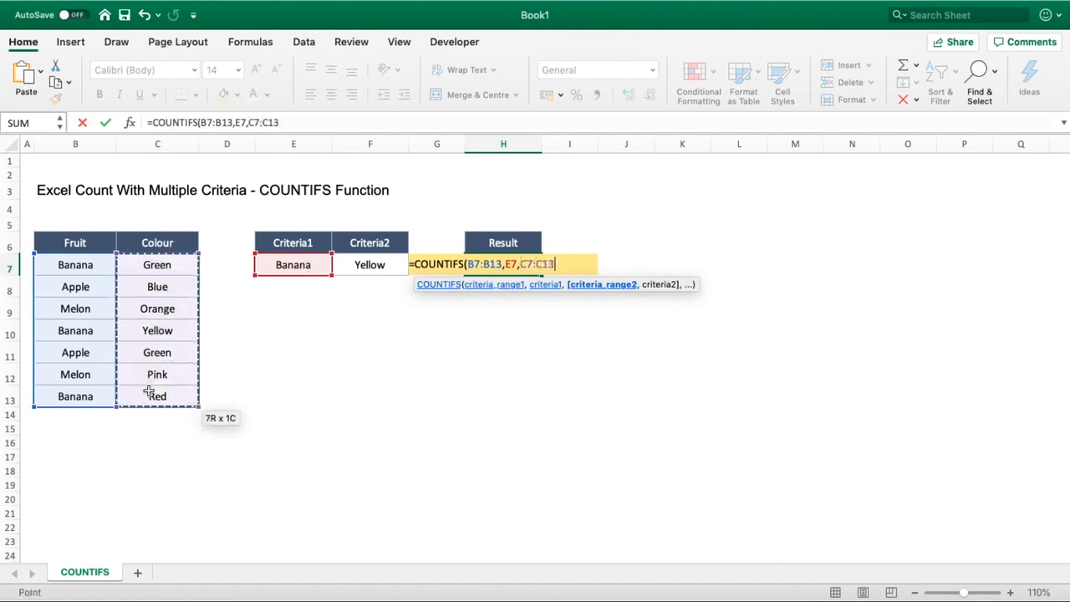
{"action": "type", "text": ","}
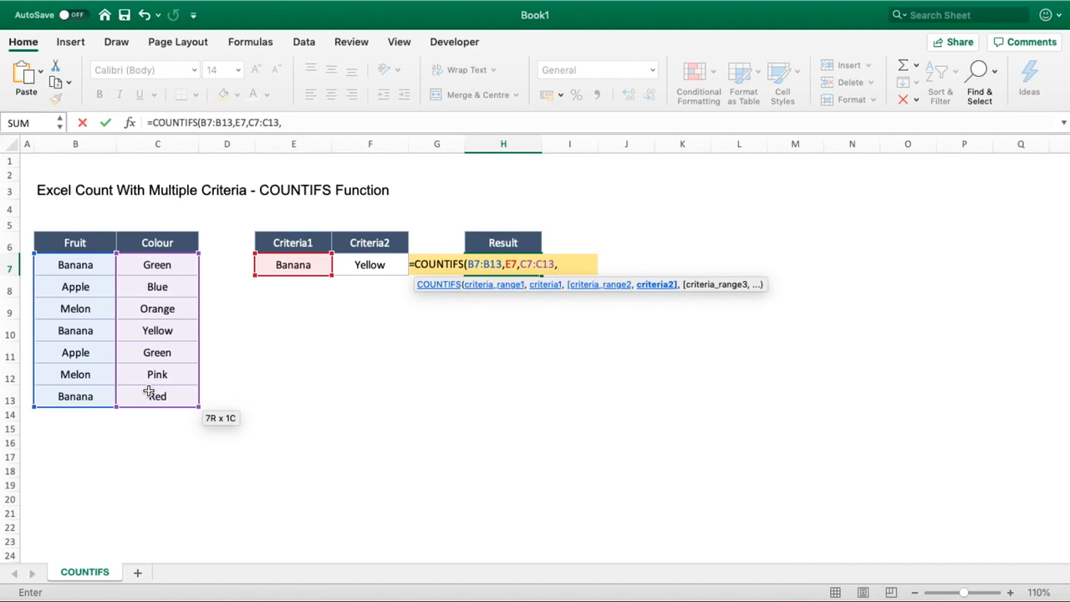
{"action": "left_click_drag", "start_coordinate": [148, 393], "coordinate": [148, 393]}
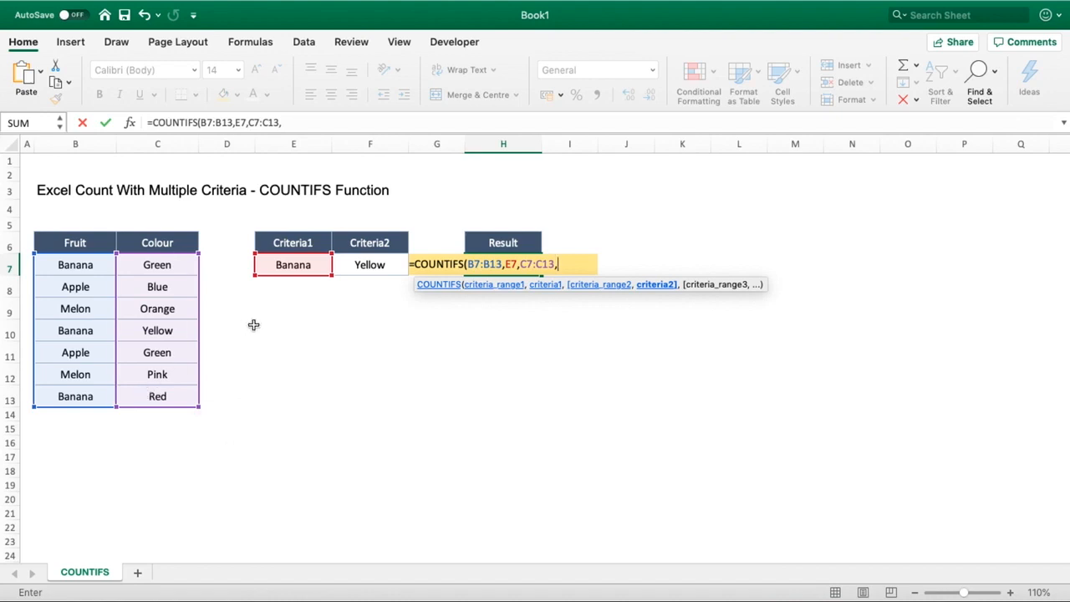
Finish the COUNTIFS formula in H7 with F7 as the second criterion and enter it
{"action": "left_click", "coordinate": [360, 264]}
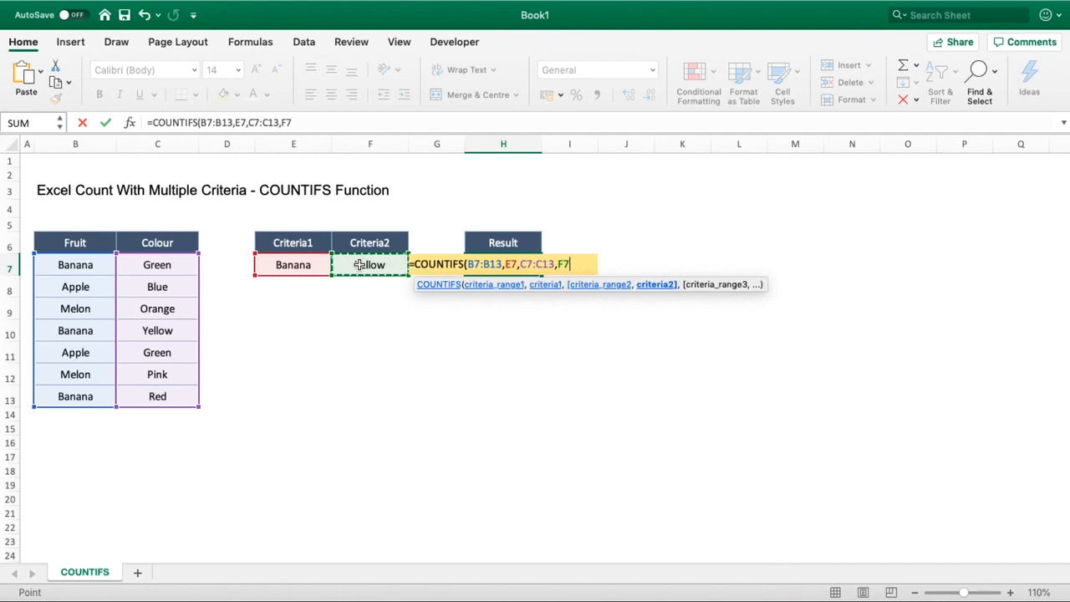
{"action": "type", "text": ")"}
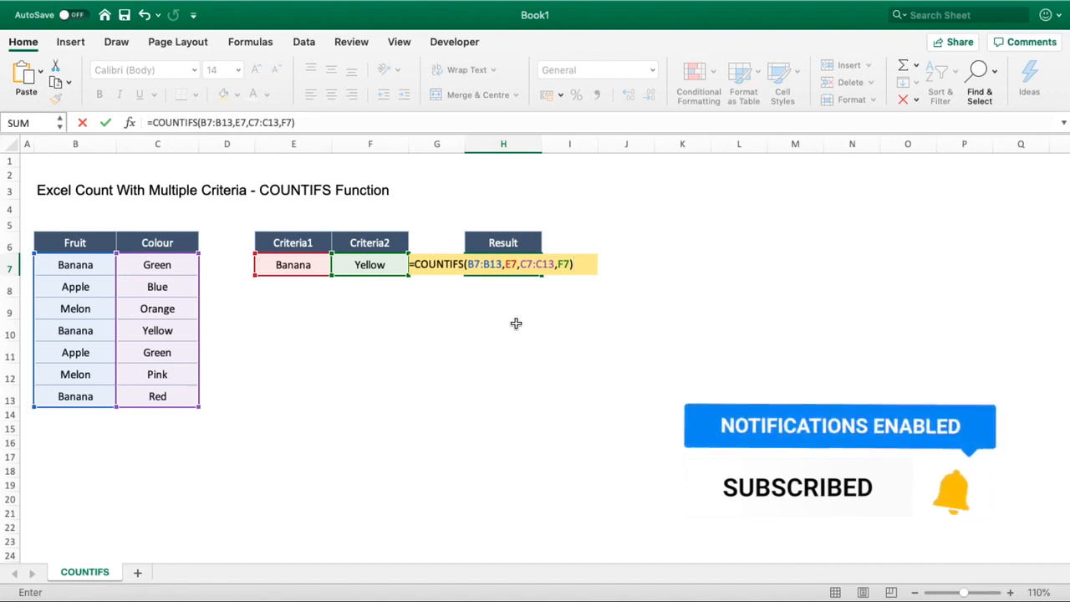
{"action": "key", "text": "Return"}
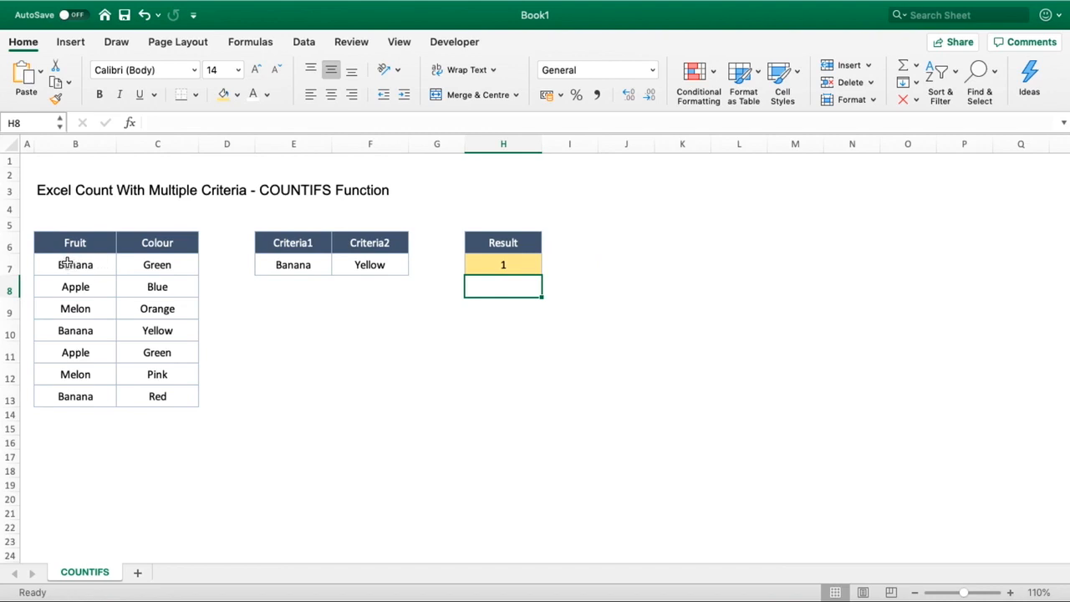
Highlight the three Banana rows of the table, B7:C7, B10:C10 and B13:C13, with the light yellow fill
{"action": "left_click_drag", "start_coordinate": [69, 264], "coordinate": [158, 267]}
{"action": "left_click", "coordinate": [223, 94]}
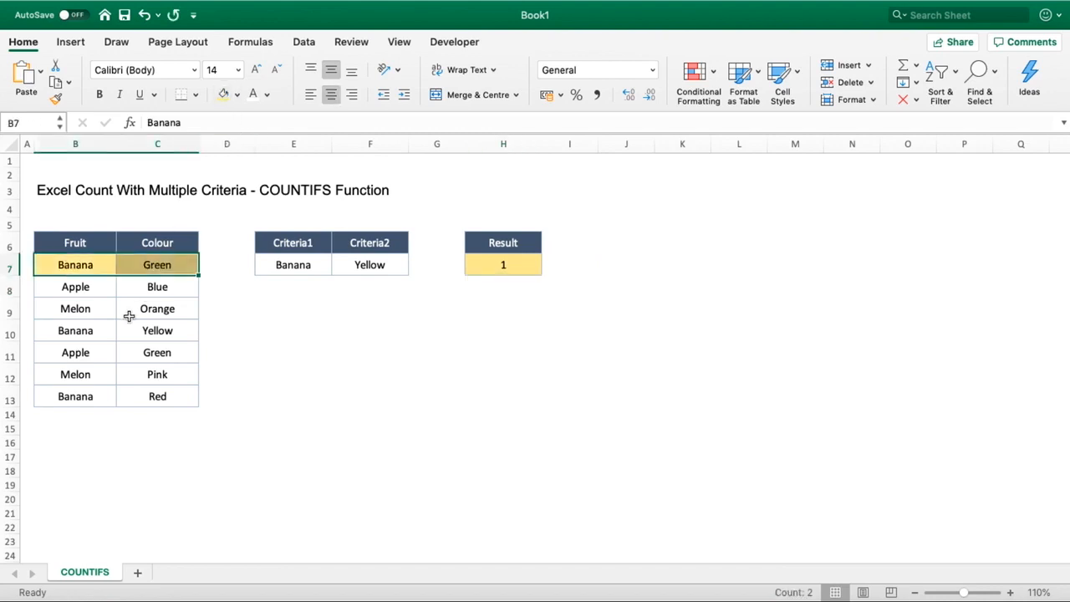
{"action": "left_click_drag", "start_coordinate": [93, 331], "coordinate": [149, 331]}
{"action": "left_click", "coordinate": [224, 94]}
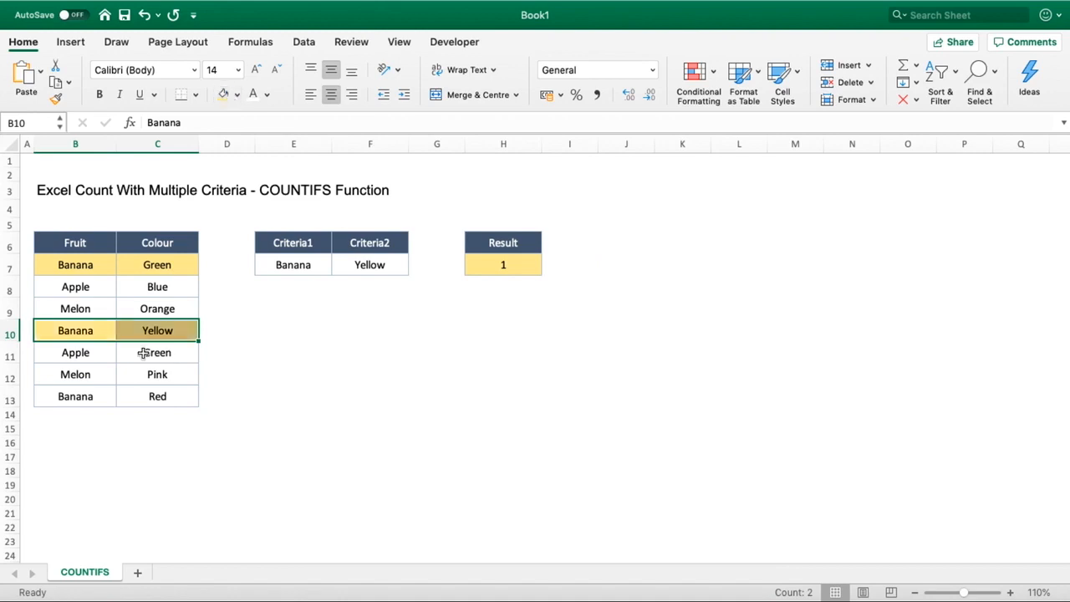
{"action": "left_click_drag", "start_coordinate": [76, 397], "coordinate": [158, 396]}
{"action": "left_click", "coordinate": [223, 94]}
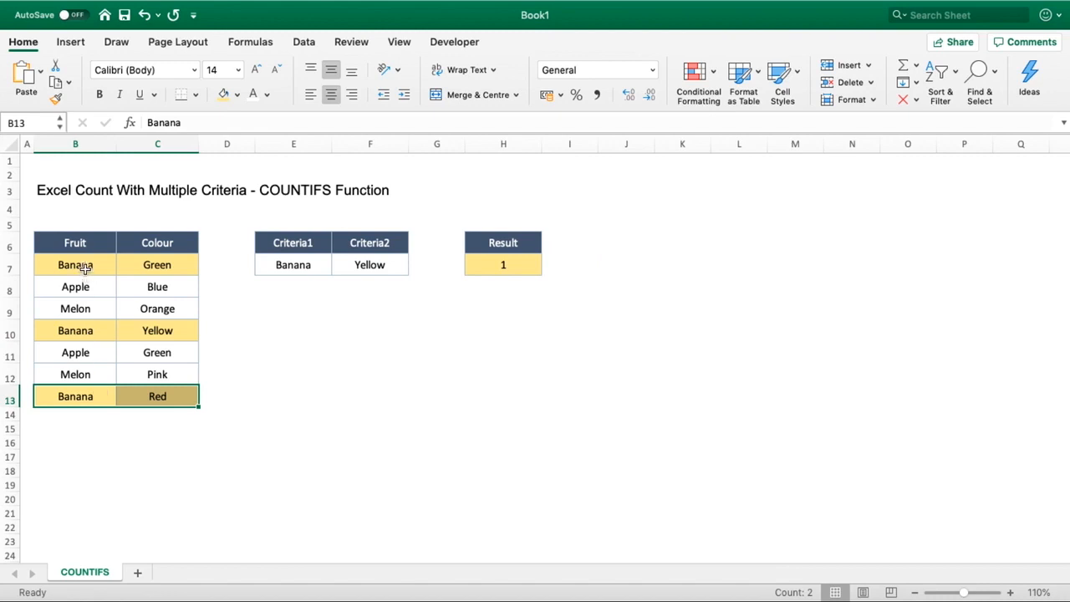
Change the fill of the Banana and Yellow row, B10:C10, to light green
{"action": "left_click_drag", "start_coordinate": [84, 268], "coordinate": [158, 265]}
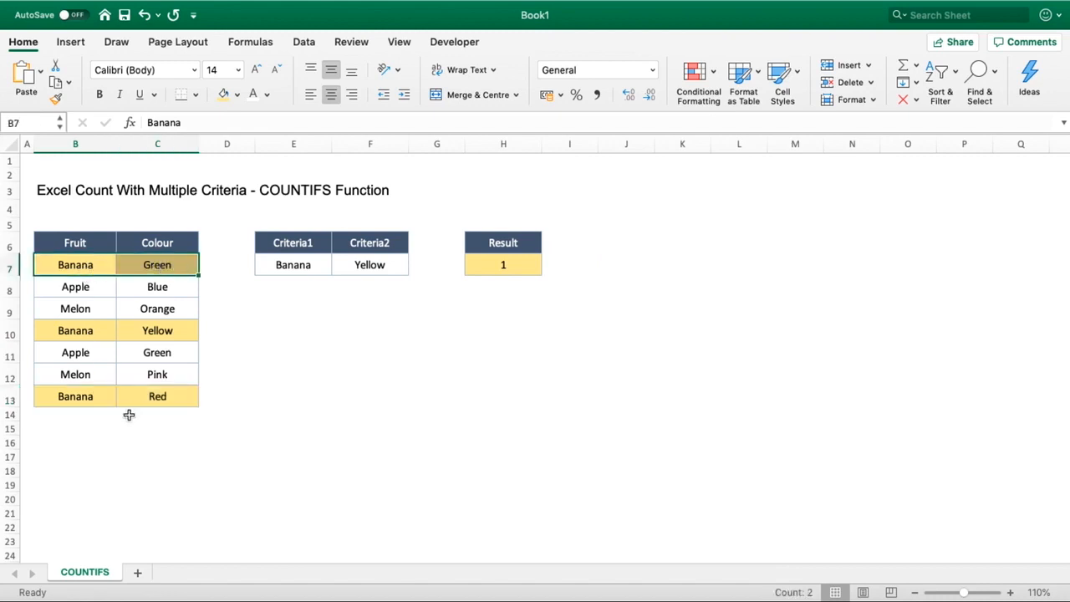
{"action": "left_click_drag", "start_coordinate": [96, 399], "coordinate": [157, 399]}
{"action": "left_click_drag", "start_coordinate": [85, 333], "coordinate": [157, 332]}
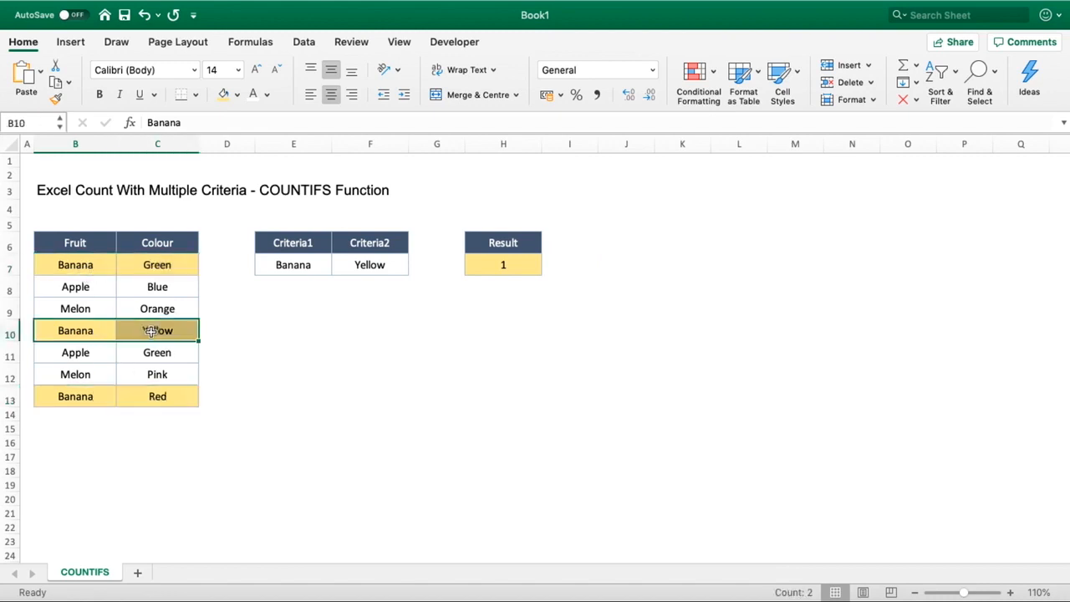
{"action": "left_click", "coordinate": [238, 94]}
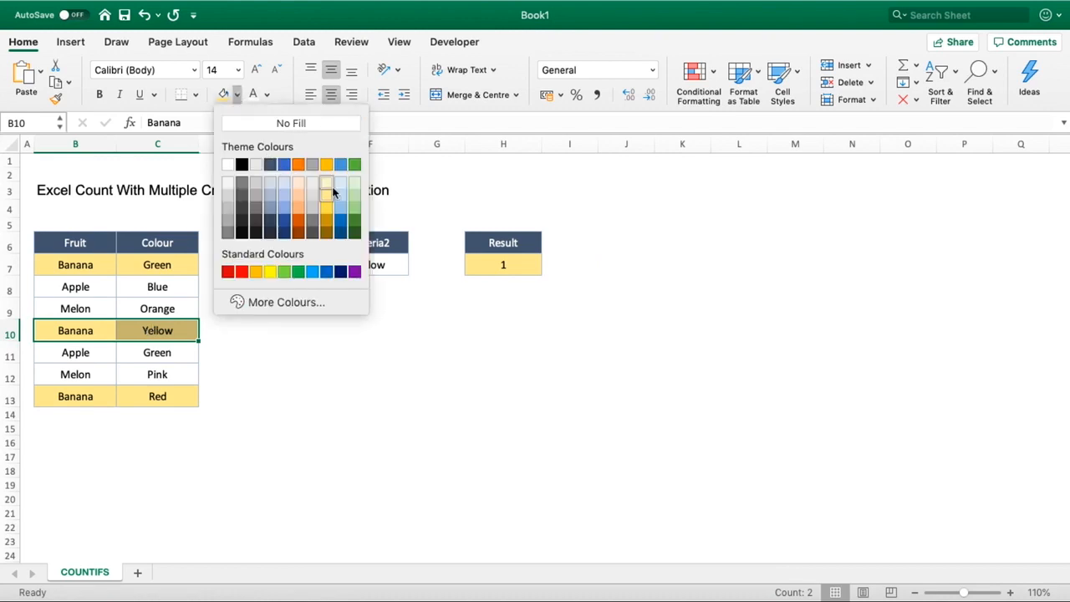
{"action": "left_click", "coordinate": [355, 197]}
{"action": "left_click", "coordinate": [327, 389]}
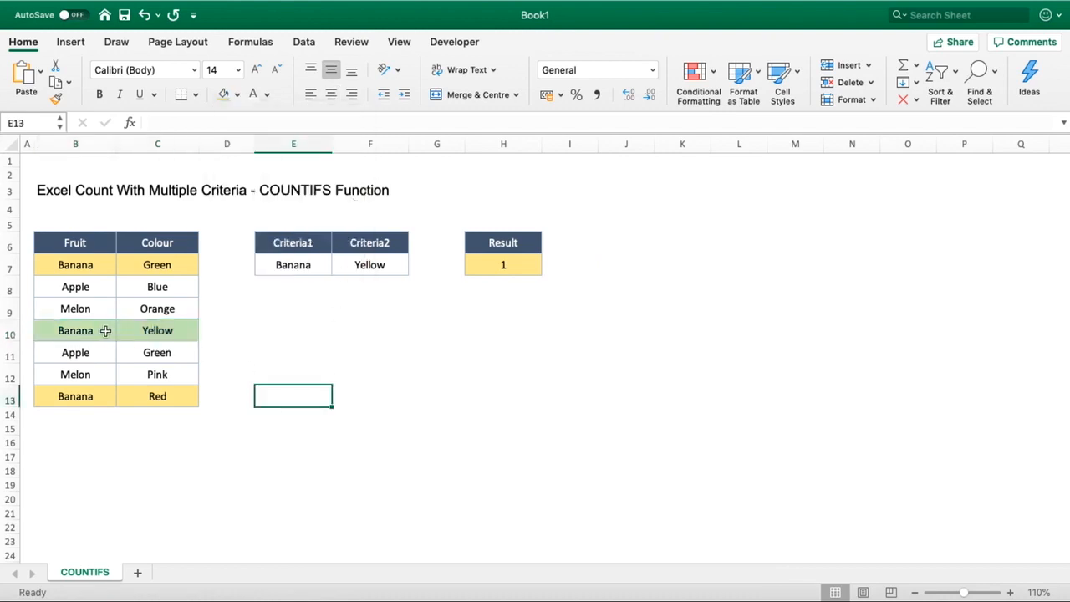
Compare the green row B10:C10 and the colour in C13 with the formula in H7 and the criteria in E7:F7
{"action": "left_click_drag", "start_coordinate": [106, 332], "coordinate": [154, 332]}
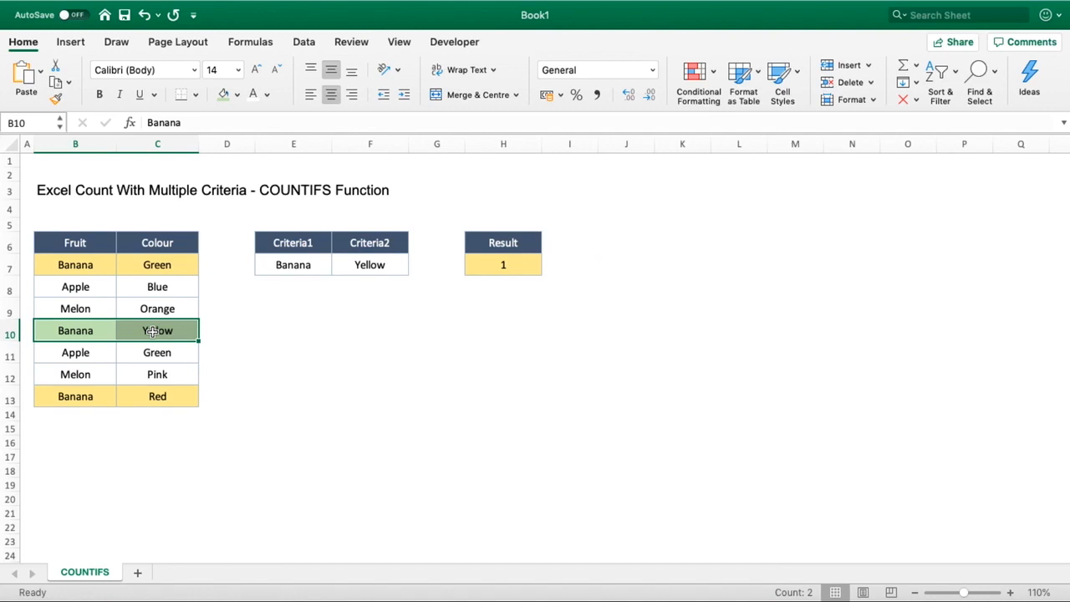
{"action": "left_click", "coordinate": [533, 269]}
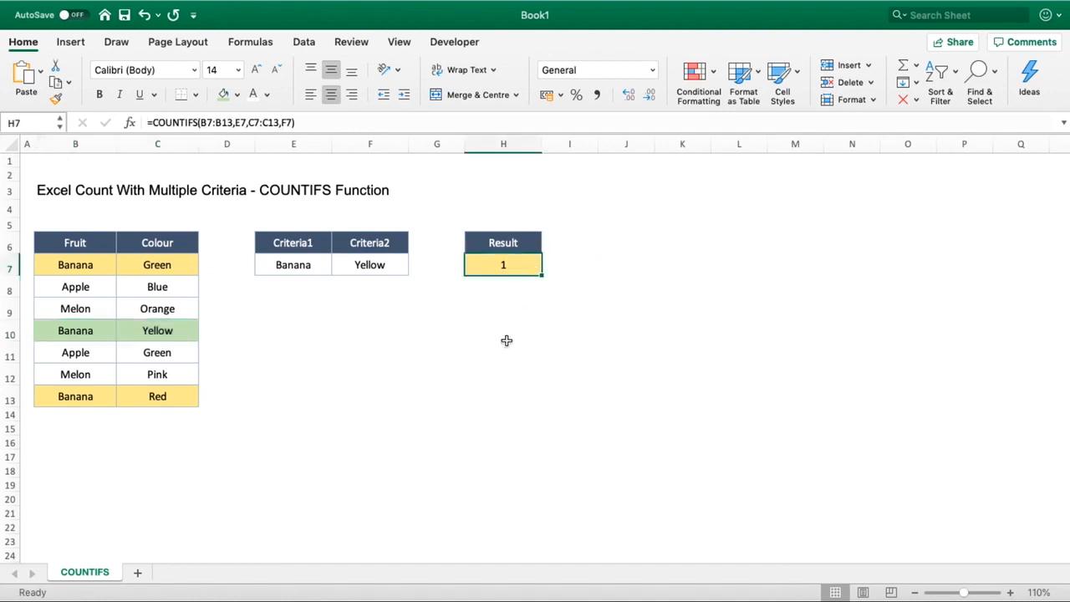
{"action": "left_click", "coordinate": [507, 340]}
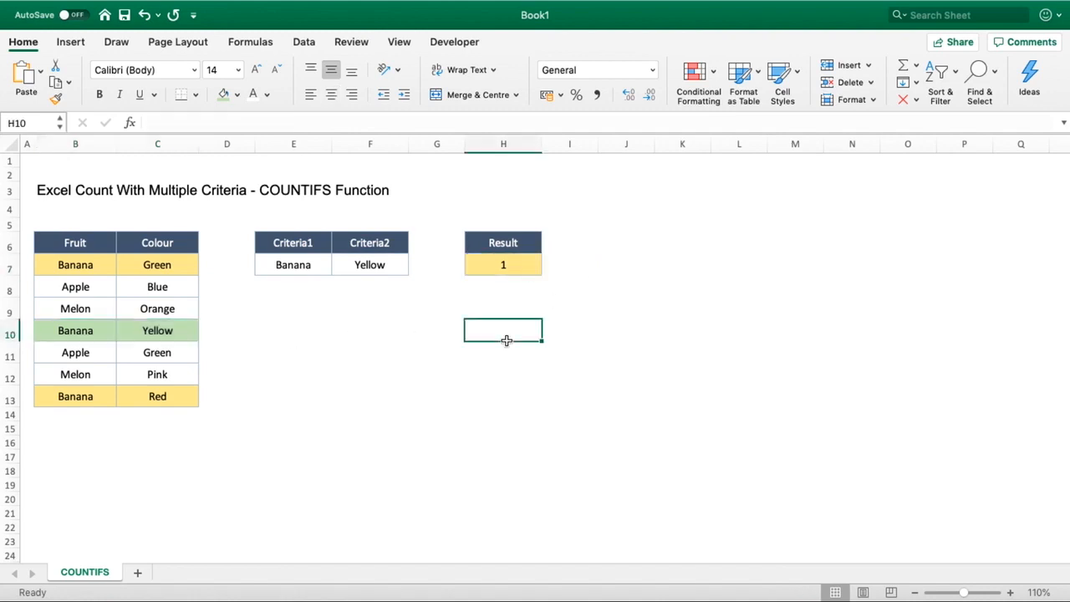
{"action": "left_click", "coordinate": [185, 396]}
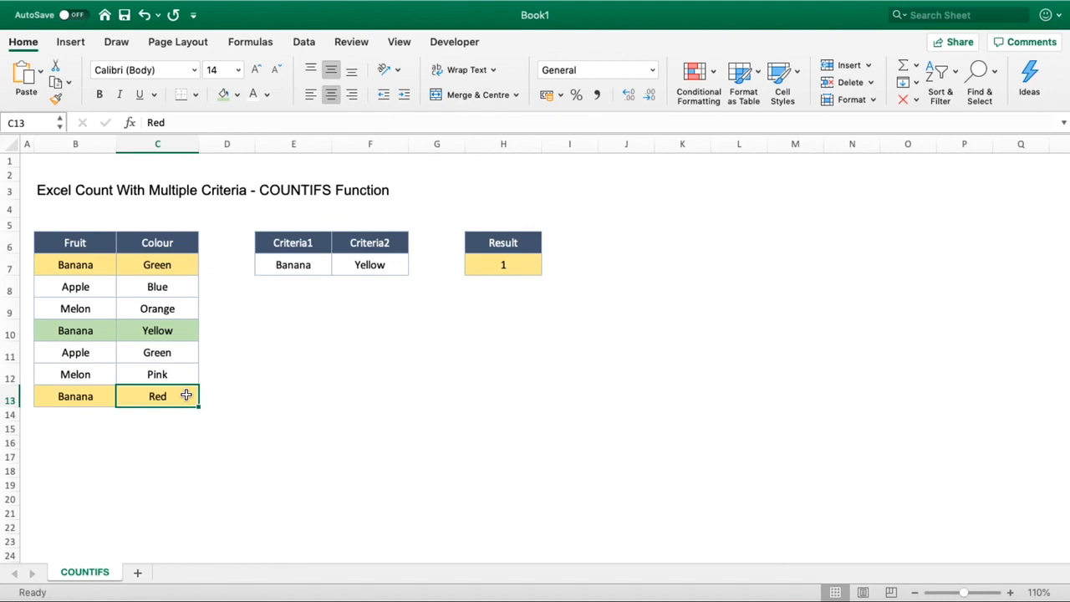
{"action": "left_click", "coordinate": [519, 262]}
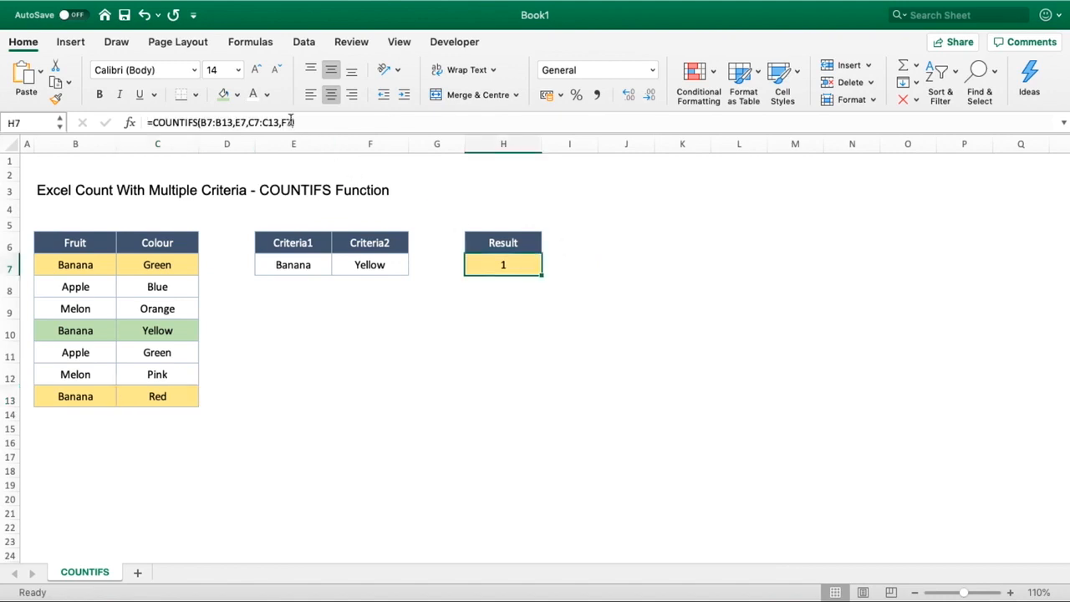
{"action": "left_click", "coordinate": [300, 269]}
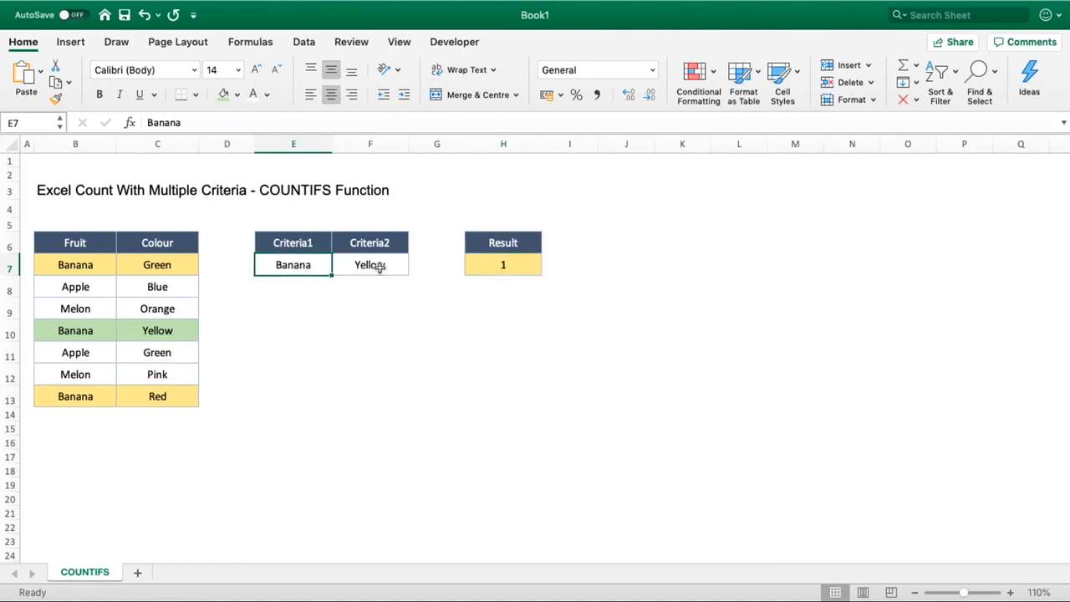
{"action": "left_click", "coordinate": [376, 266]}
Change the colour of the last Banana row, C13, to Yellow and check the Result cell H7
{"action": "left_click", "coordinate": [147, 403]}
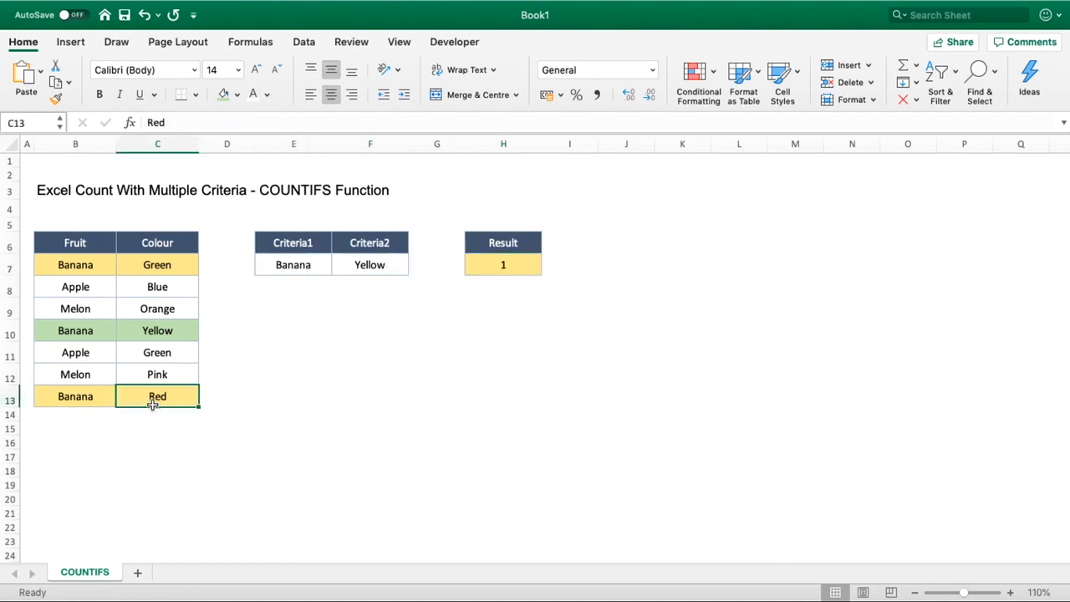
{"action": "type", "text": "Yellow"}
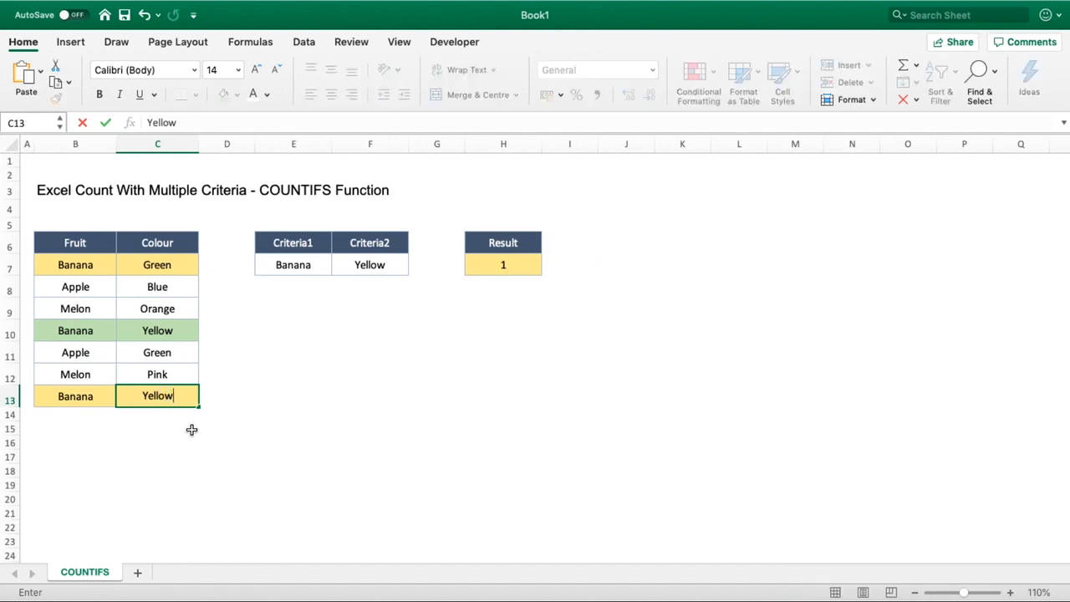
{"action": "key", "text": "Return"}
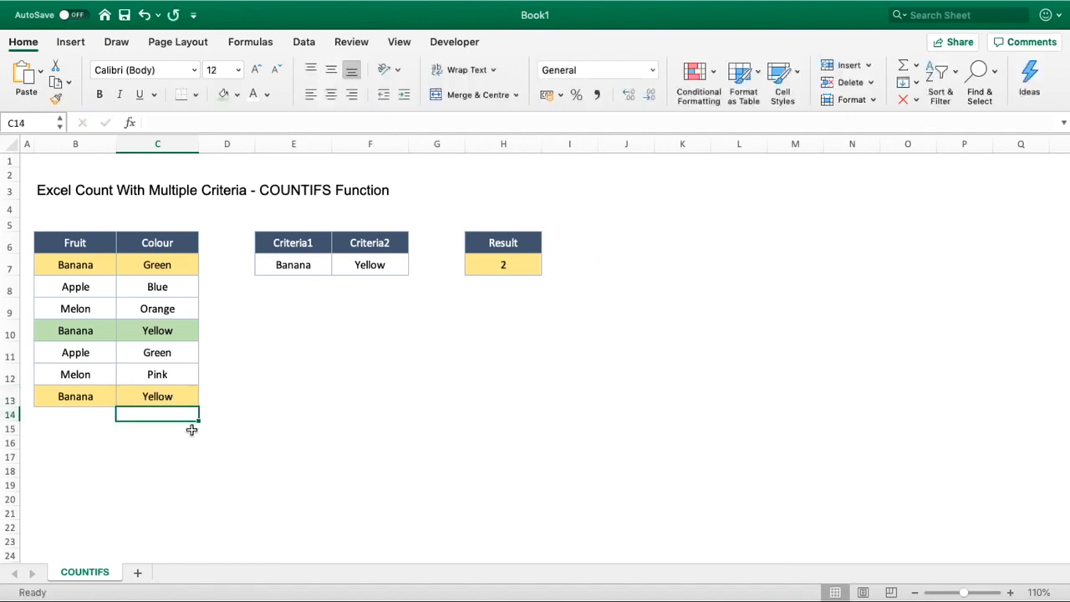
{"action": "left_click", "coordinate": [506, 272]}
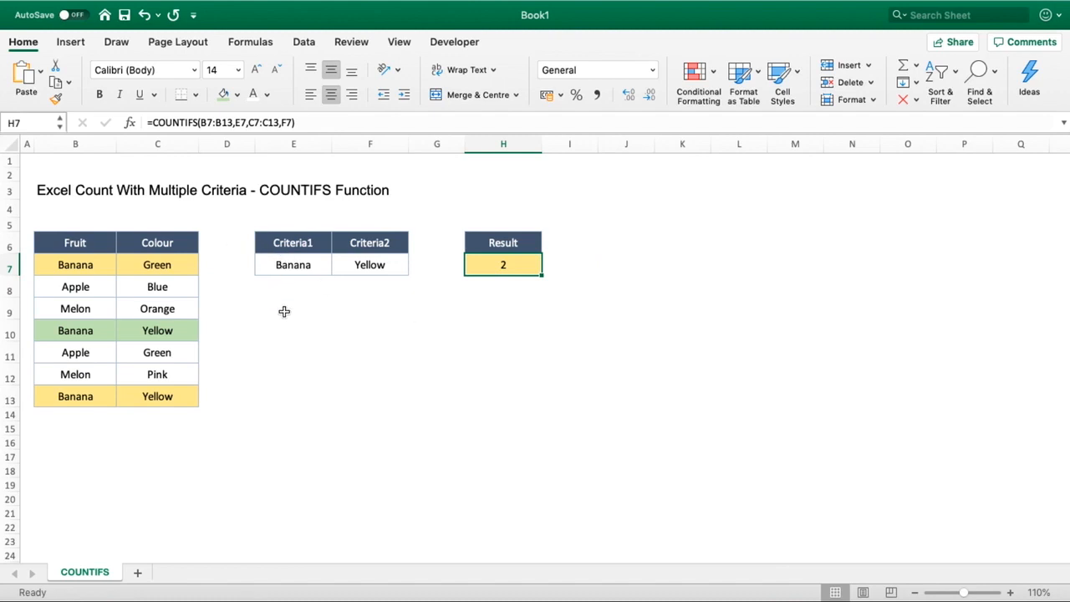
Set Criteria1 in E7 to Apple and Criteria2 in F7 to Green
{"action": "left_click", "coordinate": [302, 267]}
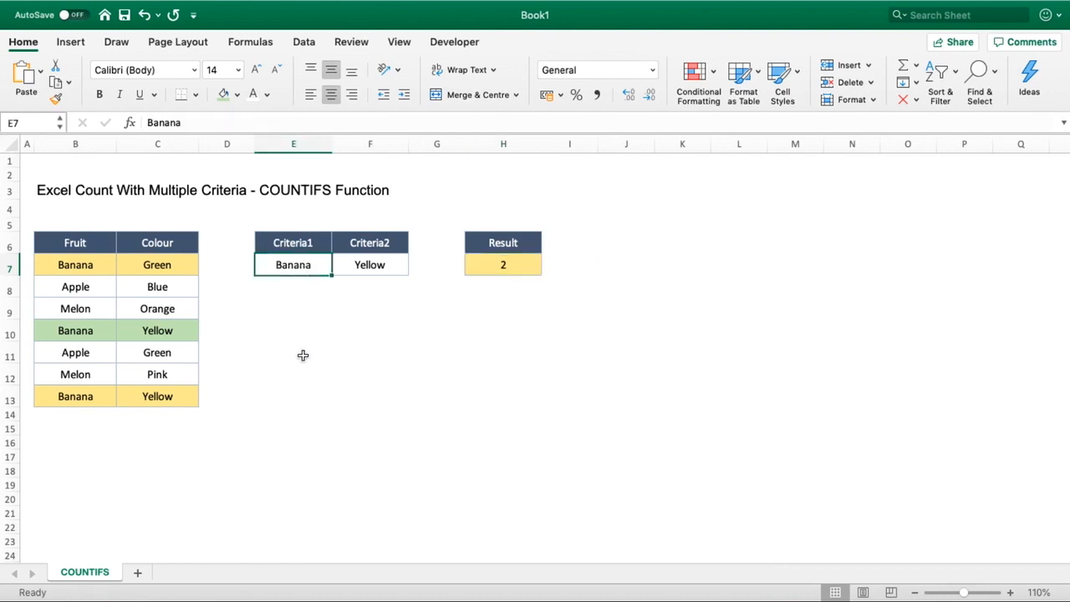
{"action": "type", "text": "Apple"}
{"action": "key", "text": "Return"}
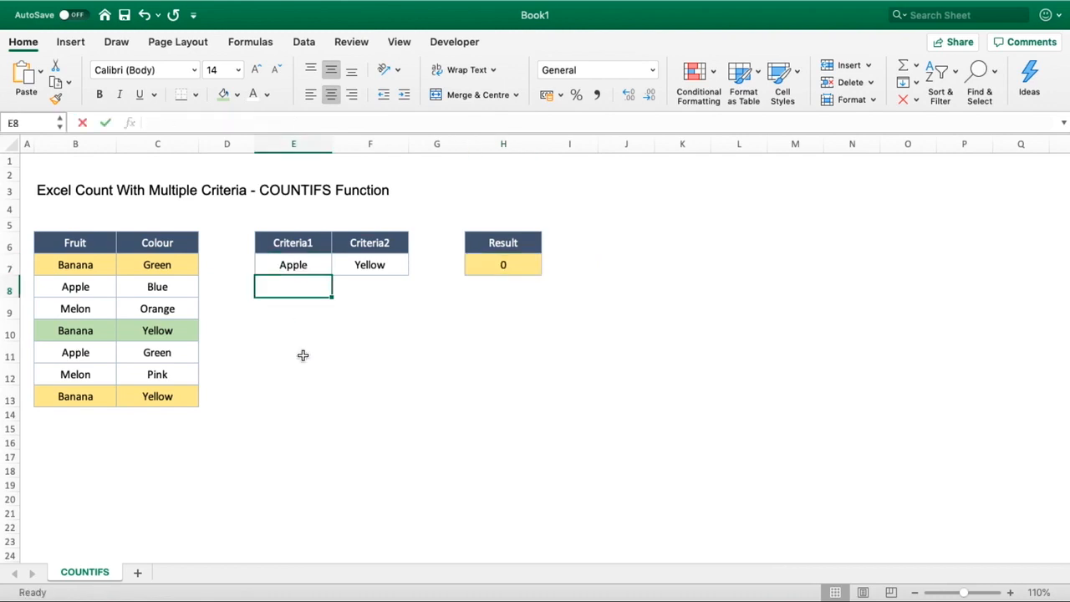
{"action": "left_click", "coordinate": [138, 353]}
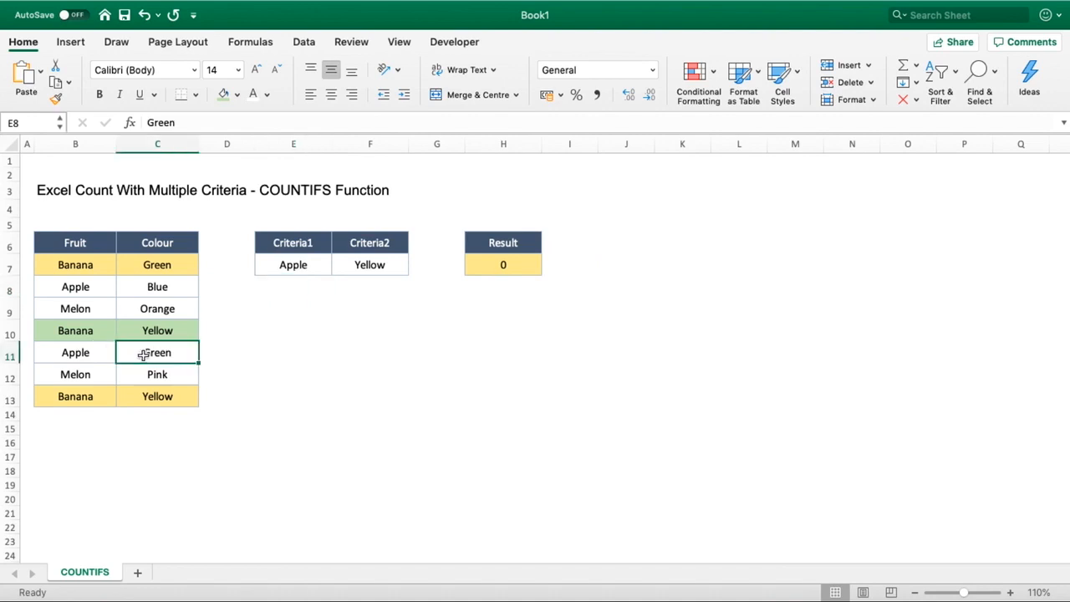
{"action": "left_click", "coordinate": [388, 259]}
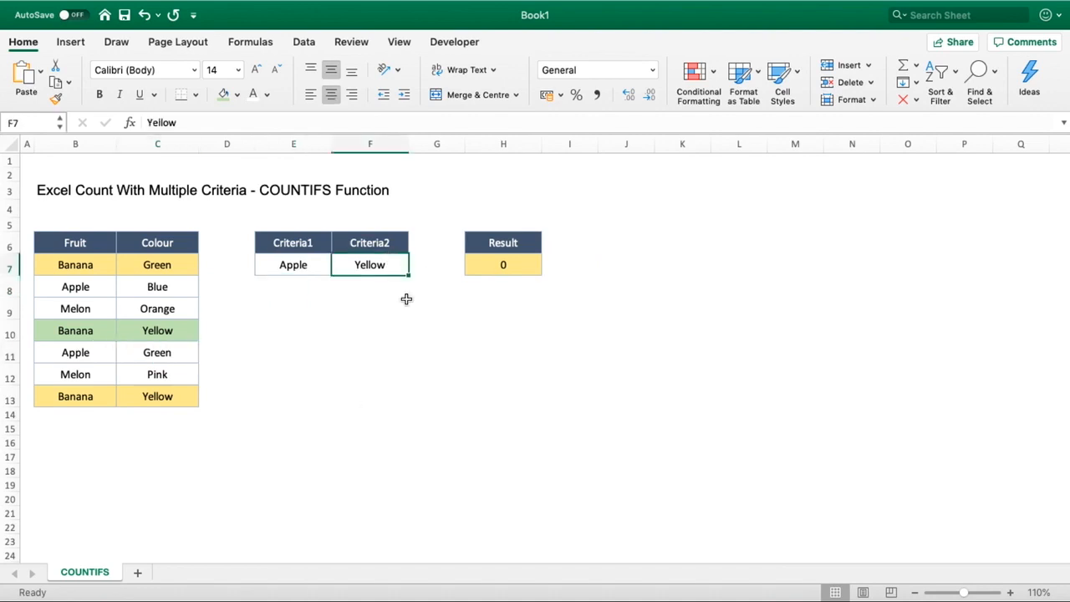
{"action": "type", "text": "Green"}
{"action": "key", "text": "Return"}
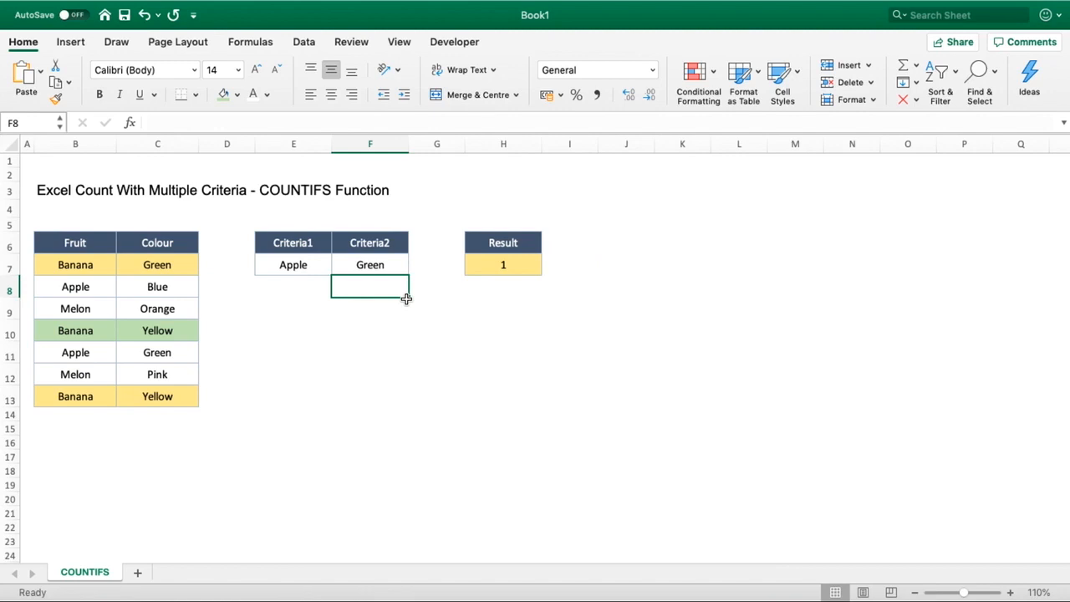
Set Criteria2 in F7 to Orange and check the Result cell H7
{"action": "left_click", "coordinate": [389, 264]}
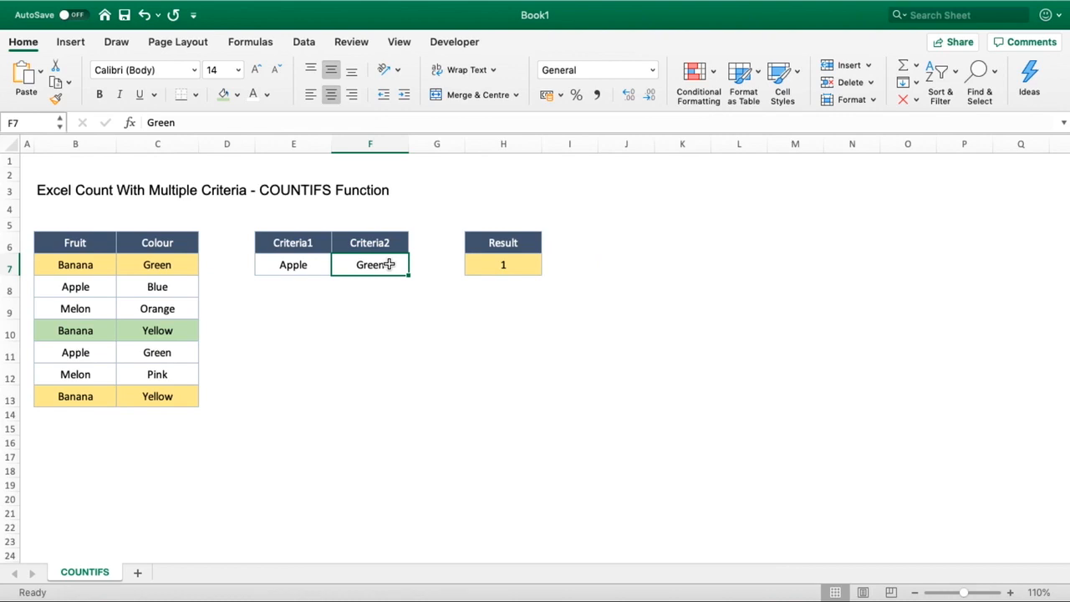
{"action": "type", "text": "Orange"}
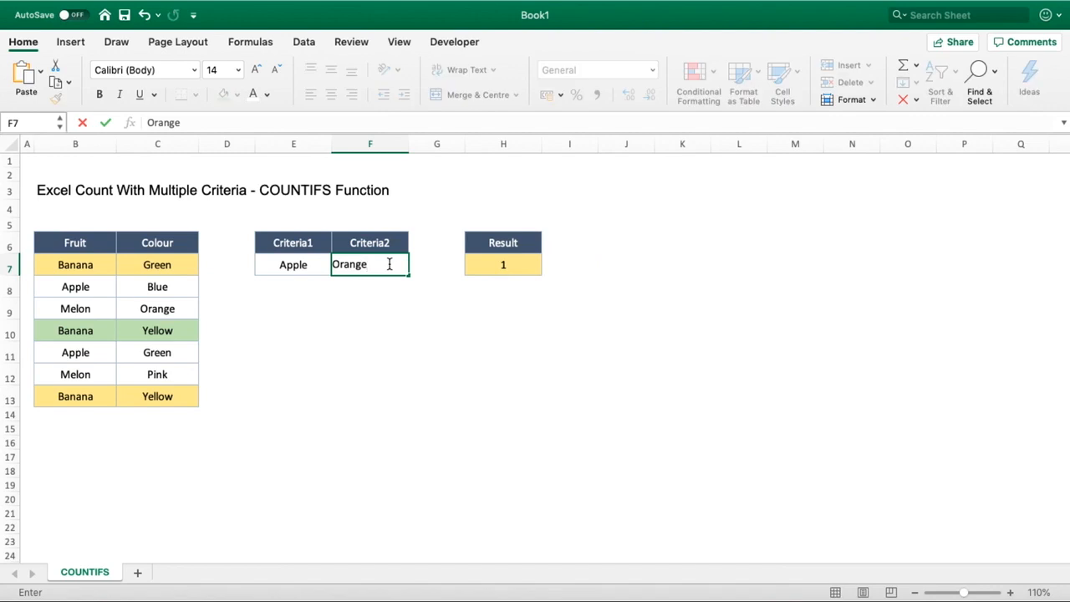
{"action": "key", "text": "Return"}
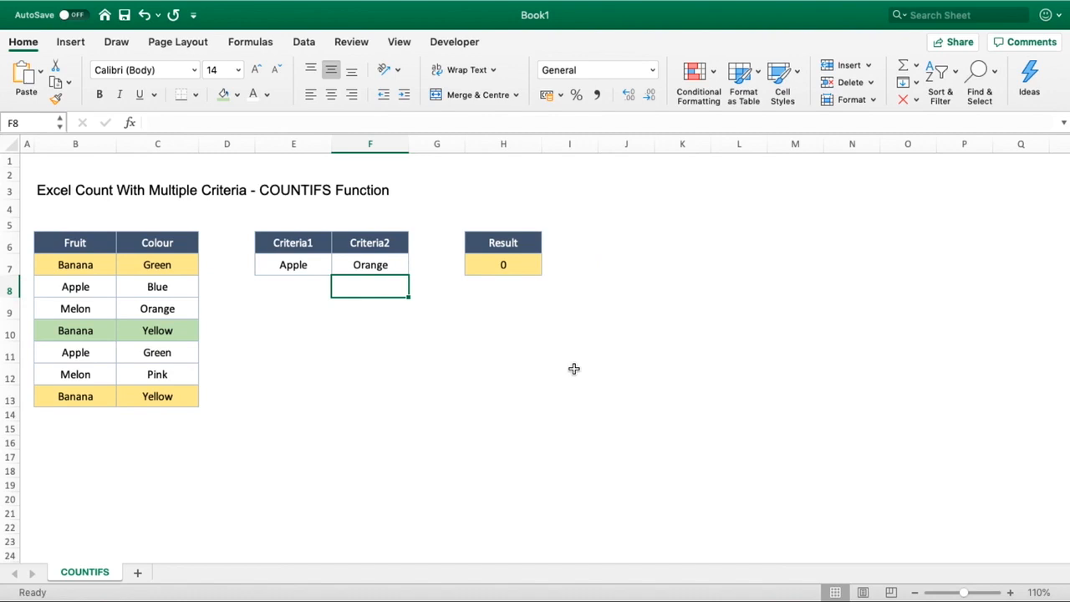
{"action": "left_click", "coordinate": [525, 263]}
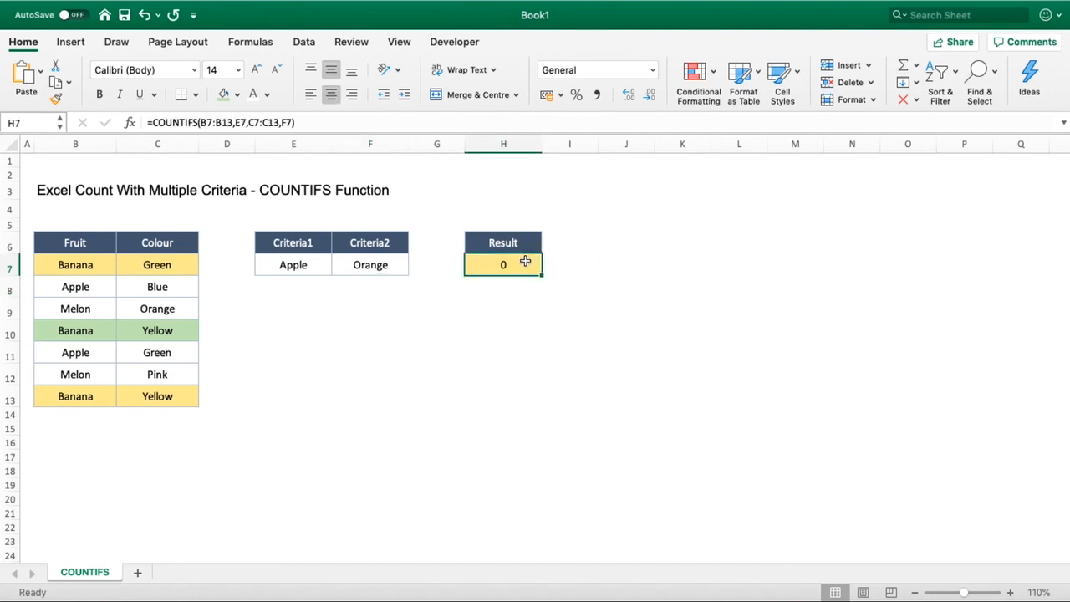